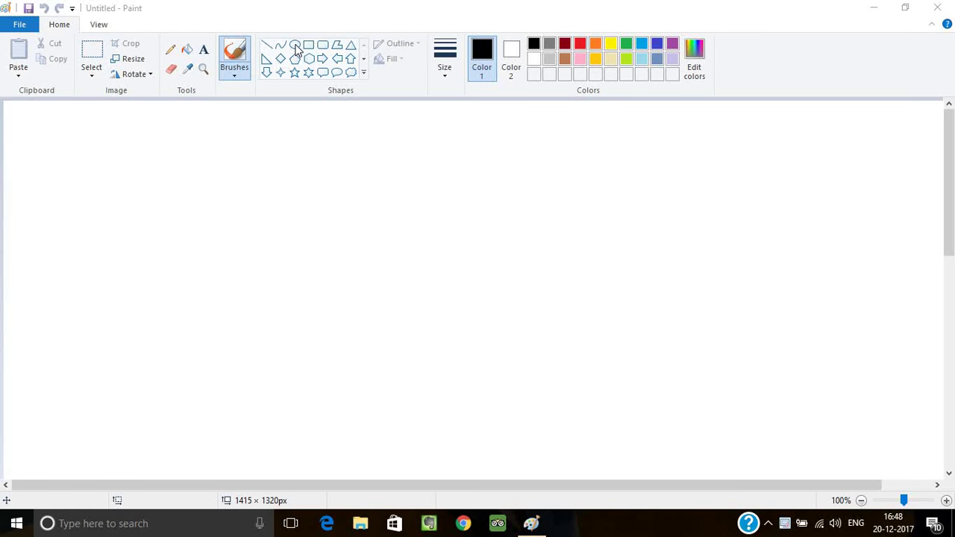
Step: Draw a large circle face near the canvas centre with two oval eyes inside
{"action": "left_click", "coordinate": [296, 49]}
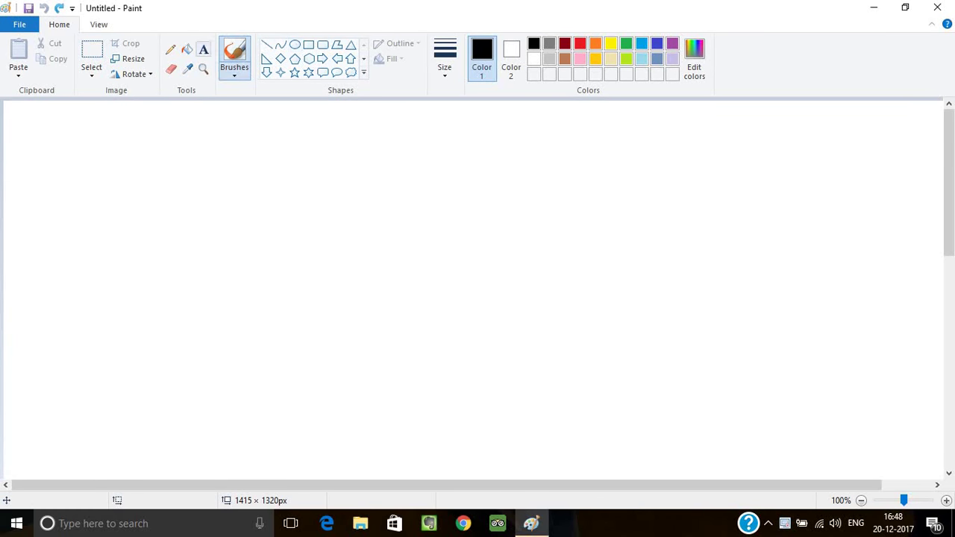
{"action": "left_click", "coordinate": [296, 45]}
{"action": "mouse_move", "coordinate": [328, 196]}
{"action": "left_mouse_down"}
{"action": "mouse_move", "coordinate": [461, 231]}
{"action": "mouse_move", "coordinate": [500, 314]}
{"action": "mouse_move", "coordinate": [505, 356]}
{"action": "left_mouse_up"}
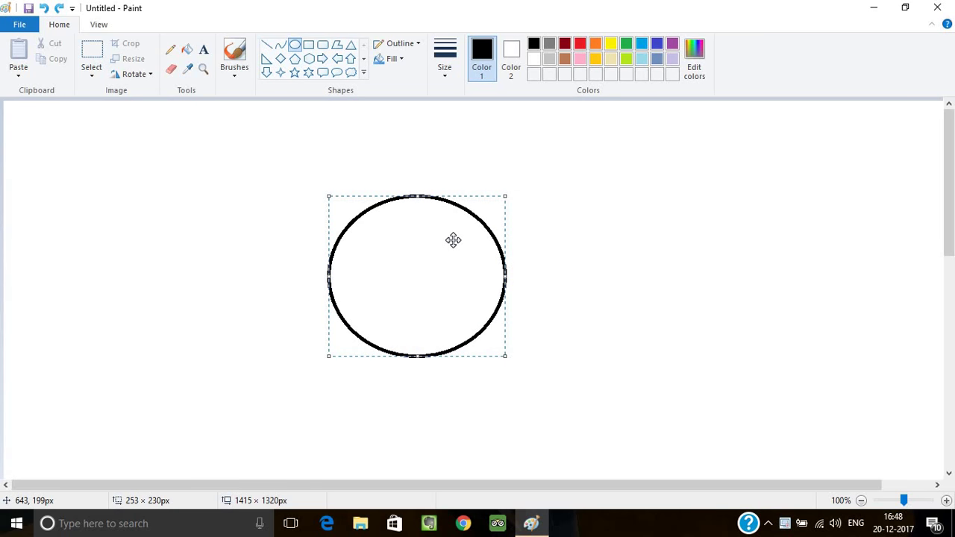
{"action": "left_click", "coordinate": [416, 155]}
{"action": "left_click_drag", "start_coordinate": [382, 239], "coordinate": [411, 287]}
{"action": "left_click", "coordinate": [421, 276]}
{"action": "left_click_drag", "start_coordinate": [422, 237], "coordinate": [453, 286]}
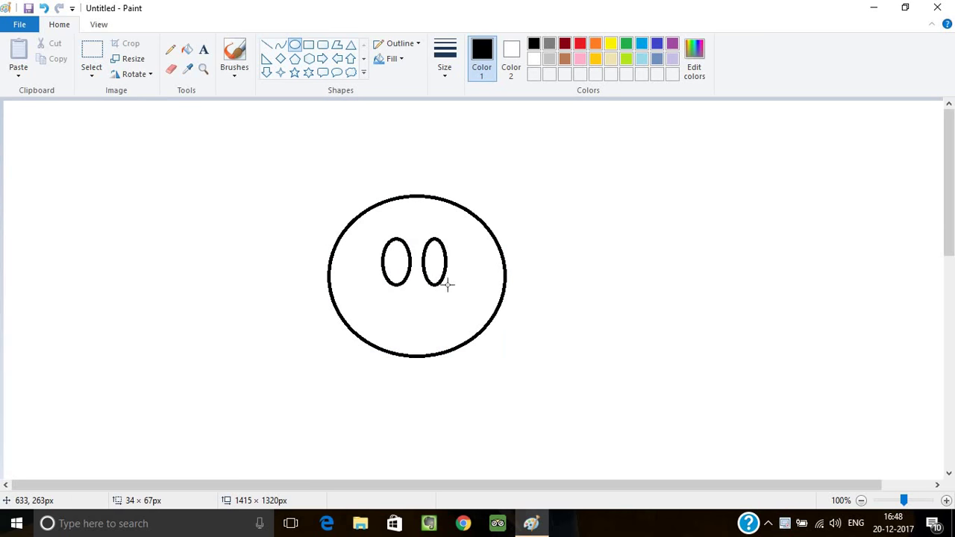
Step: Draw a curved smiling mouth under the eyes with the Curve tool
{"action": "left_click", "coordinate": [280, 45]}
{"action": "mouse_move", "coordinate": [385, 315]}
{"action": "left_mouse_down"}
{"action": "mouse_move", "coordinate": [458, 315]}
{"action": "mouse_move", "coordinate": [409, 341]}
{"action": "left_mouse_up"}
{"action": "left_click", "coordinate": [409, 341]}
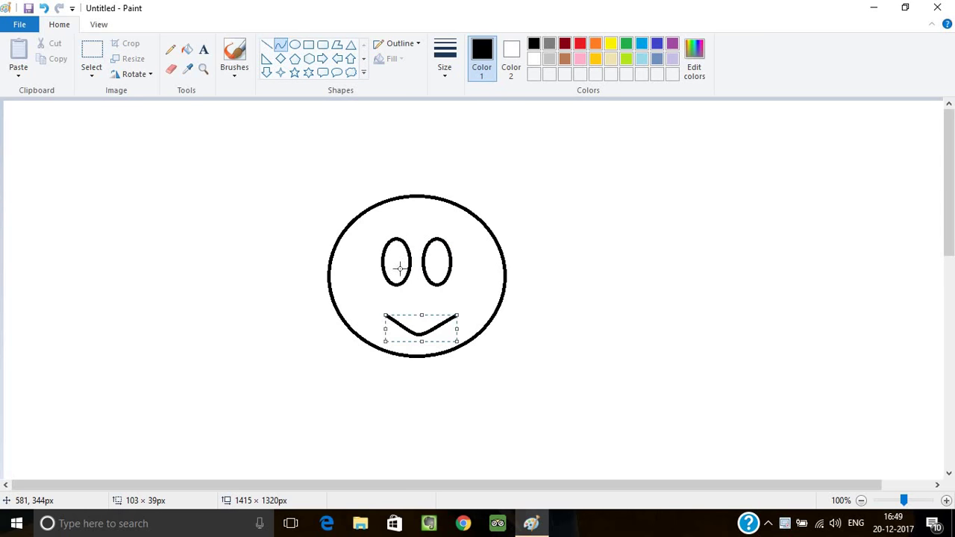
{"action": "left_click", "coordinate": [377, 233]}
Step: Paint a solid black pupil in the eye using the thickest brush size
{"action": "left_click", "coordinate": [247, 66]}
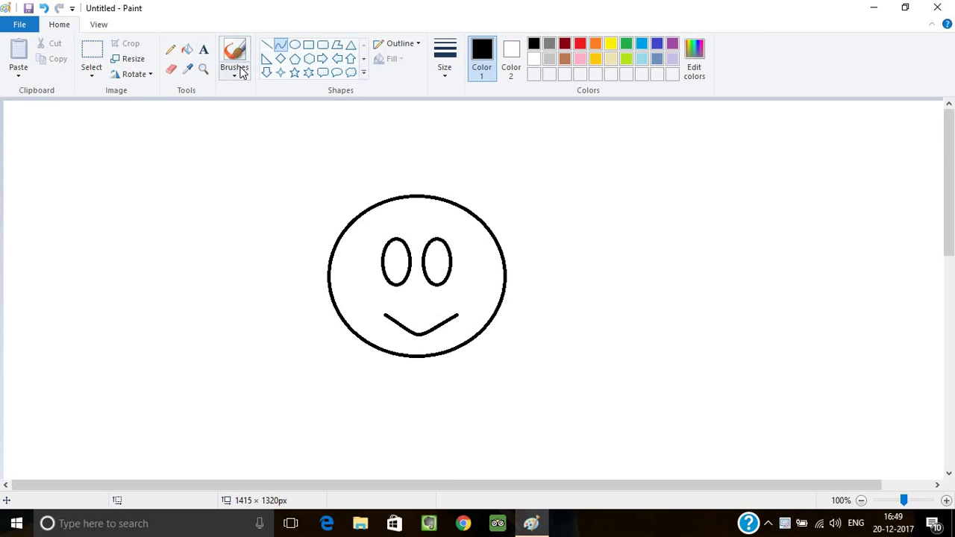
{"action": "left_click", "coordinate": [318, 96]}
{"action": "left_click", "coordinate": [457, 66]}
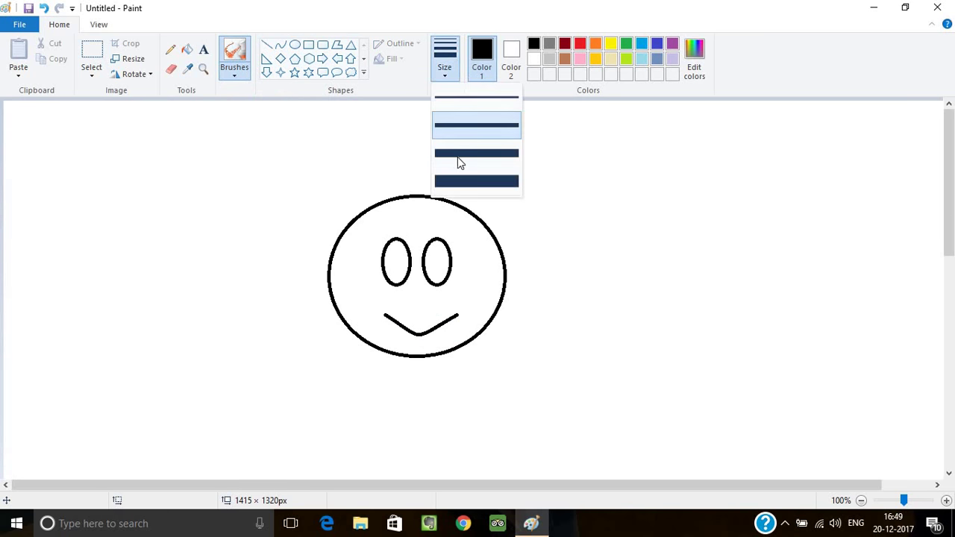
{"action": "left_click", "coordinate": [458, 176]}
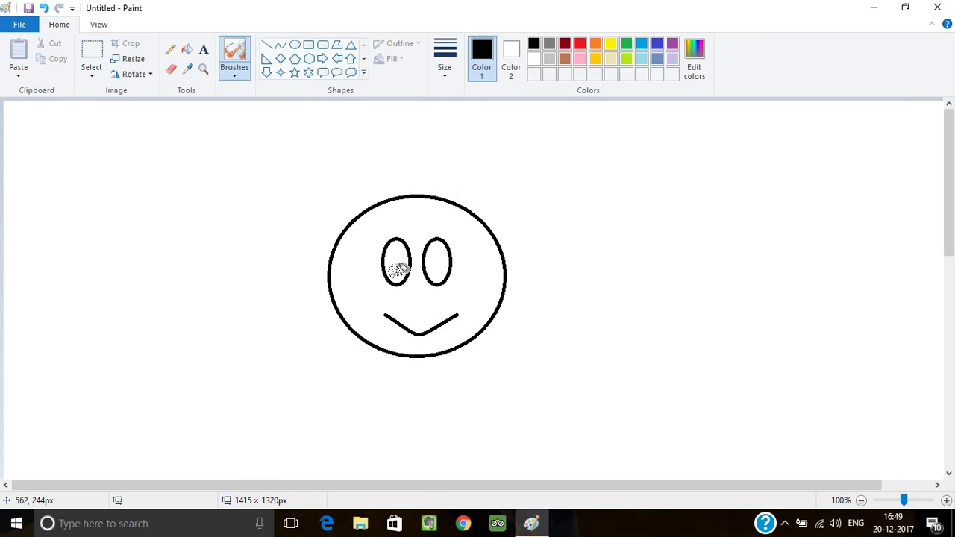
{"action": "left_click_drag", "start_coordinate": [399, 271], "coordinate": [396, 273]}
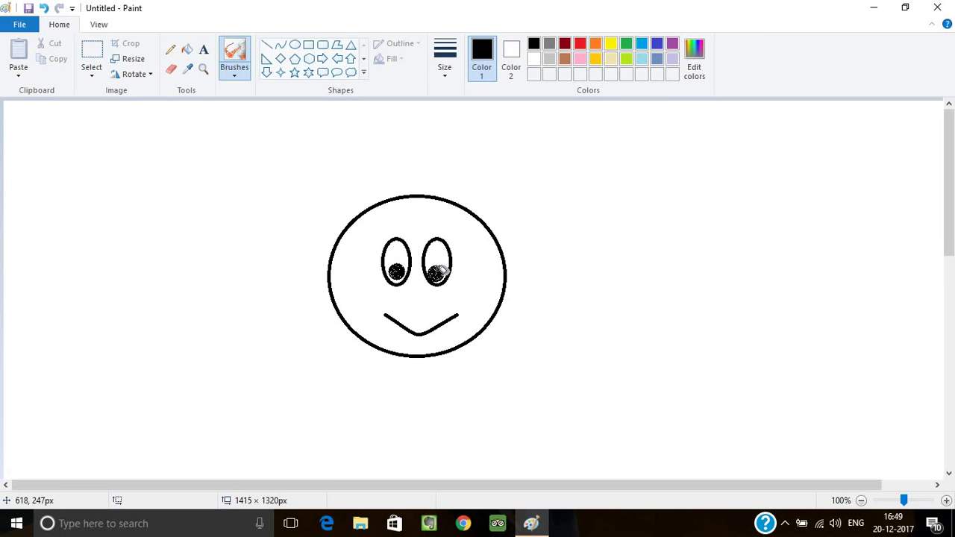
Step: With the regular brush, draw right and left stick arms and a leg below the face
{"action": "left_click", "coordinate": [239, 71]}
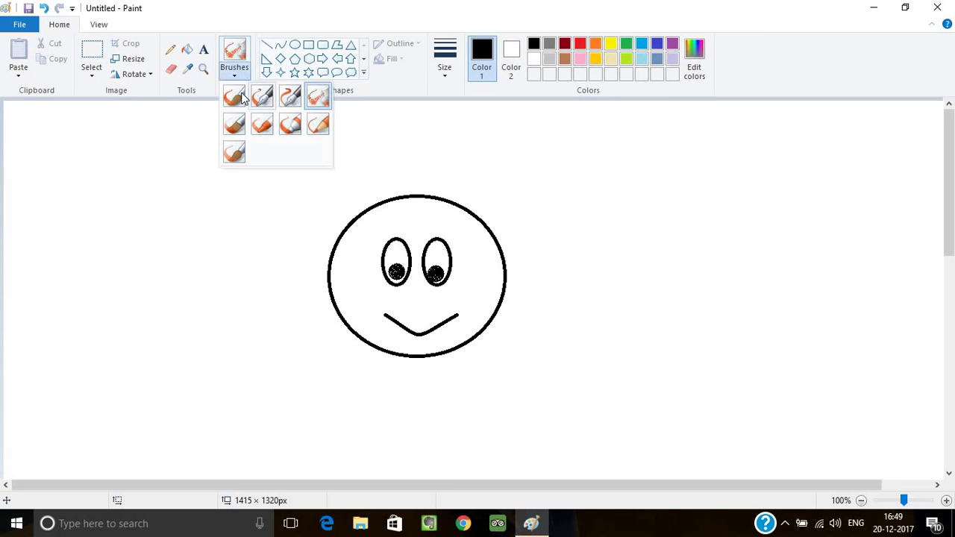
{"action": "left_click", "coordinate": [237, 97]}
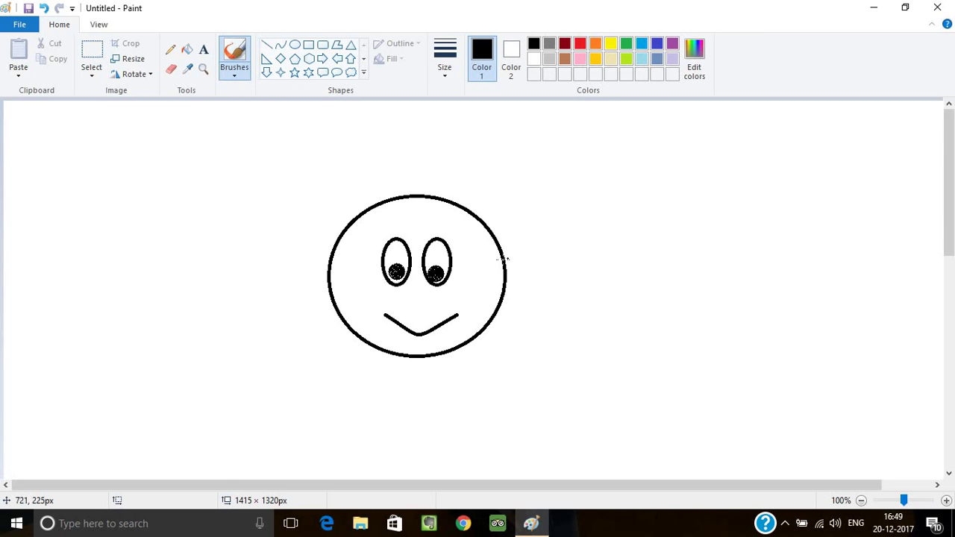
{"action": "left_click_drag", "start_coordinate": [504, 259], "coordinate": [563, 233]}
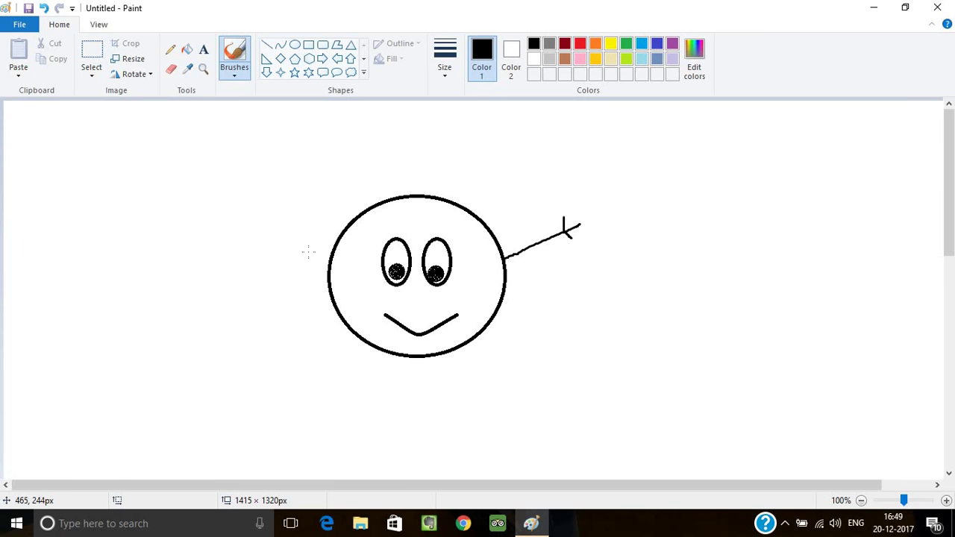
{"action": "left_click_drag", "start_coordinate": [328, 269], "coordinate": [277, 233]}
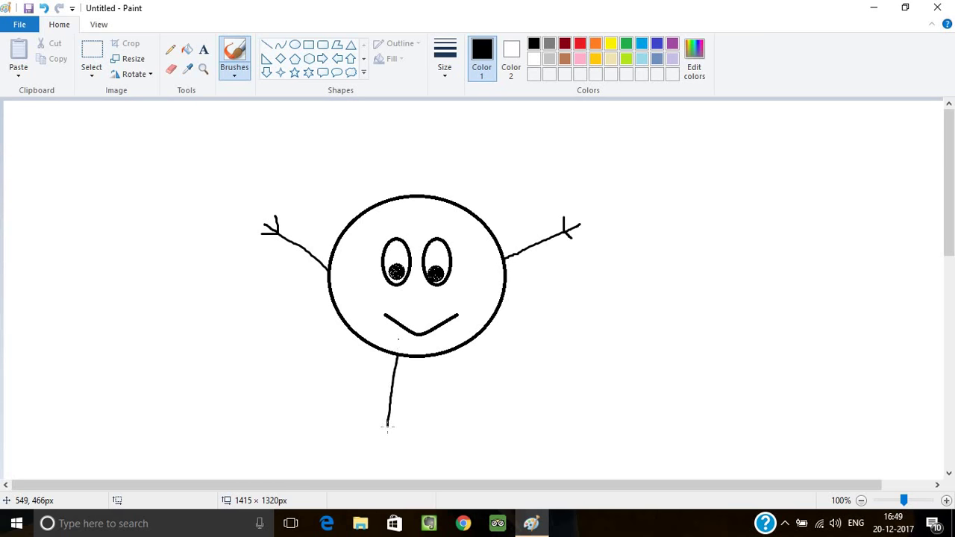
{"action": "left_click_drag", "start_coordinate": [451, 351], "coordinate": [490, 409]}
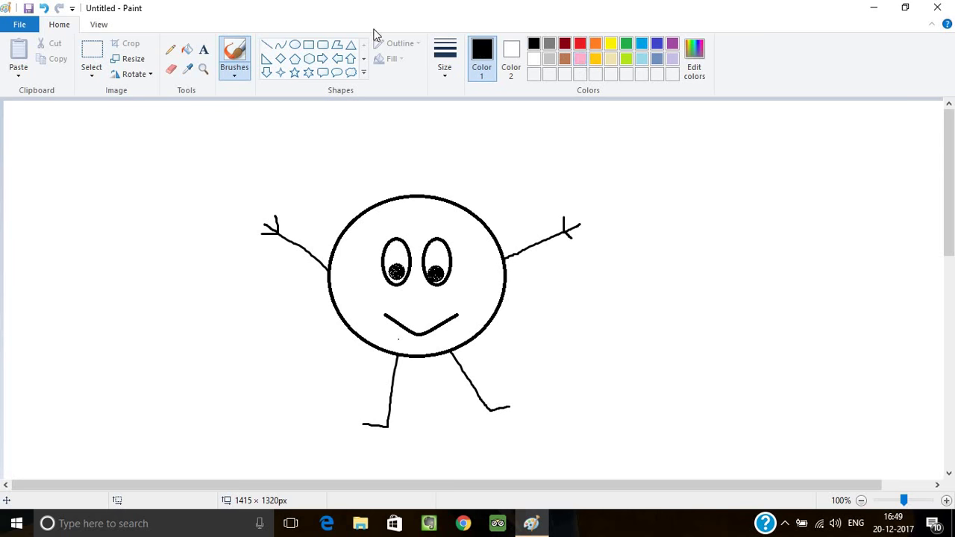
Step: Bucket-fill the face circle red and the white background lime green
{"action": "left_click", "coordinate": [187, 49]}
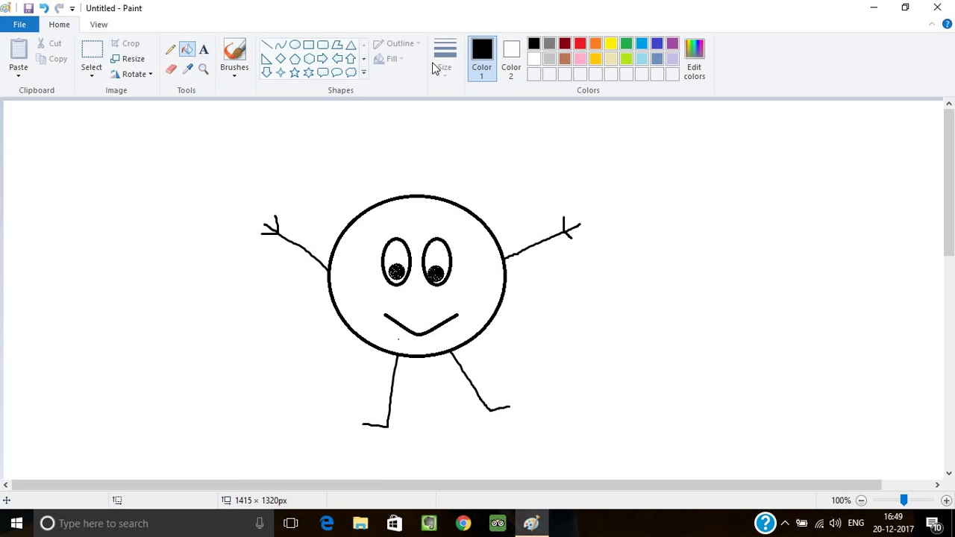
{"action": "left_click", "coordinate": [581, 44]}
{"action": "left_click", "coordinate": [408, 218]}
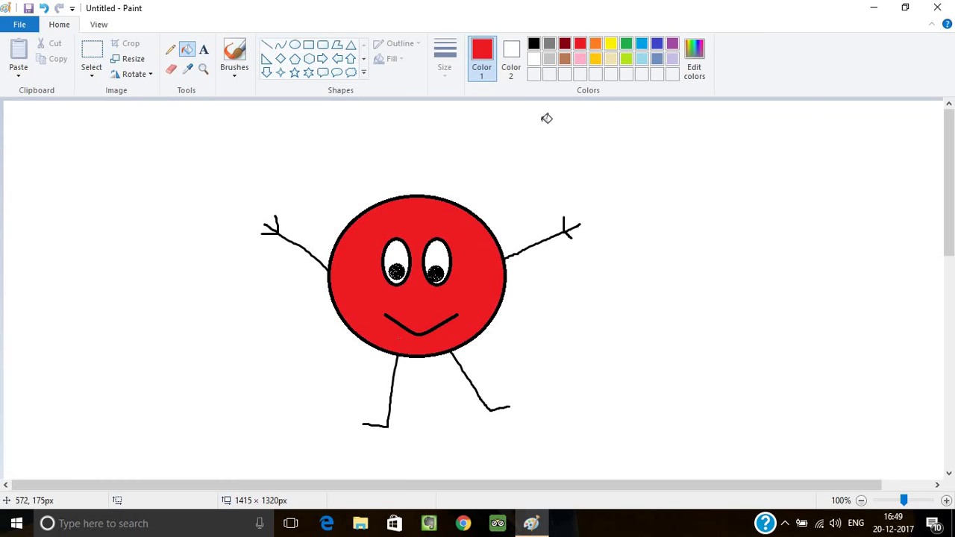
{"action": "left_click", "coordinate": [594, 57]}
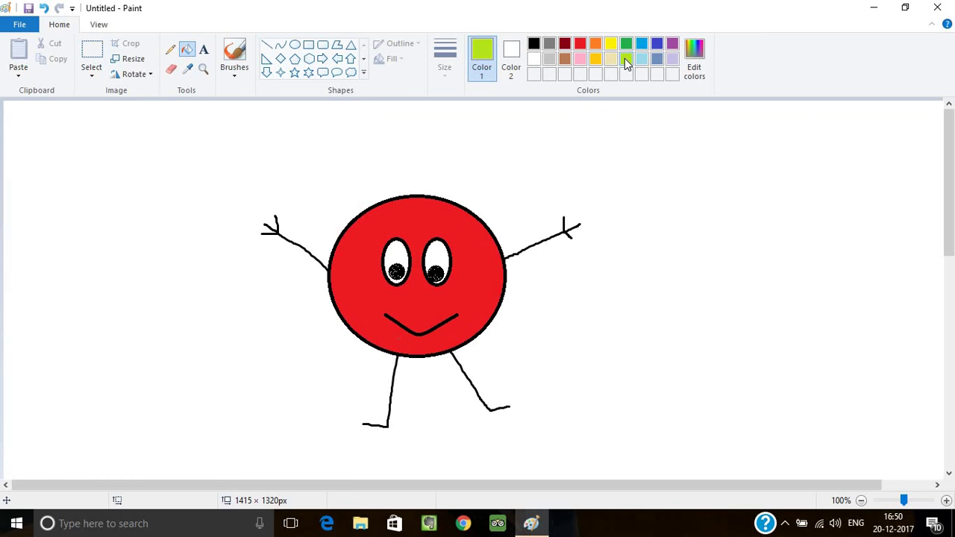
{"action": "left_click", "coordinate": [584, 163]}
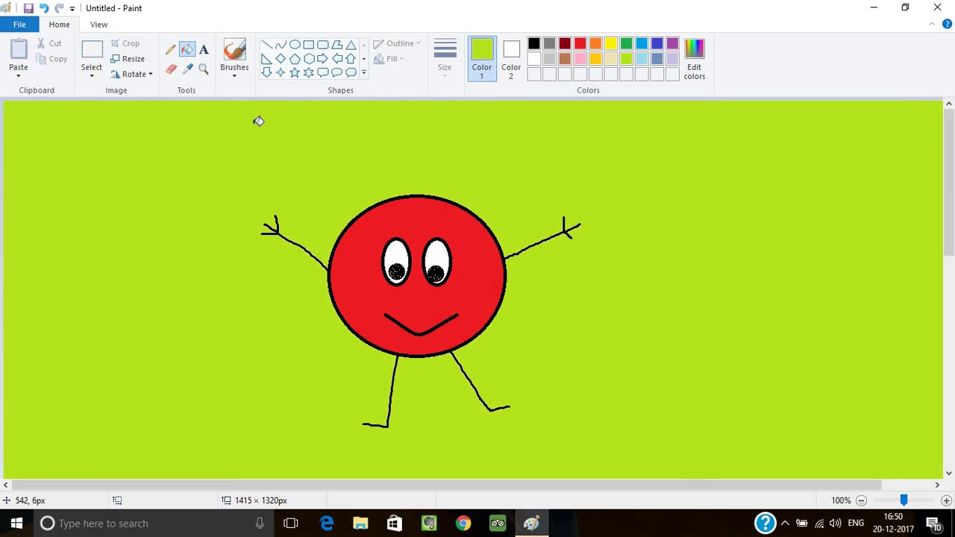
{"action": "left_click", "coordinate": [203, 51]}
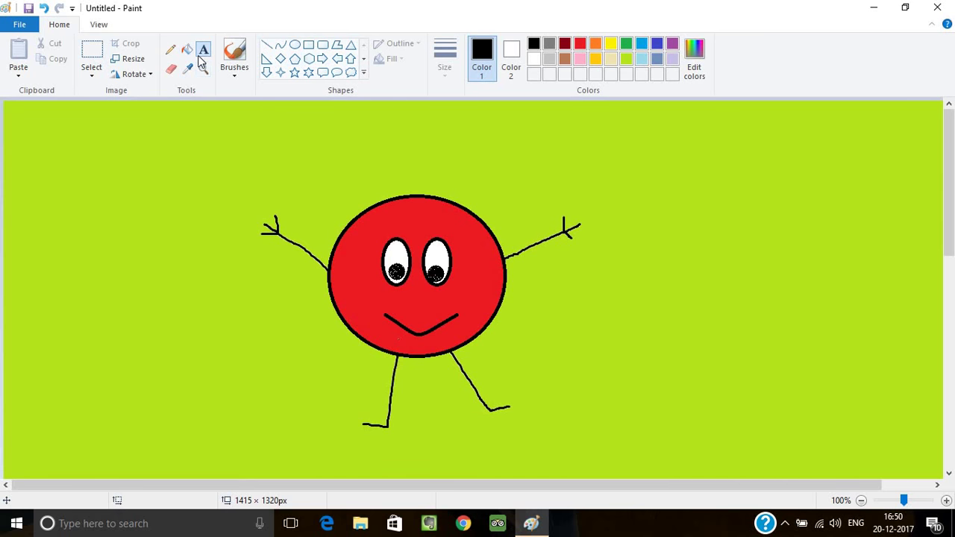
Step: Add the text label CIRCLE in a box above the face
{"action": "left_click_drag", "start_coordinate": [364, 147], "coordinate": [572, 176]}
{"action": "type", "text": "C"}
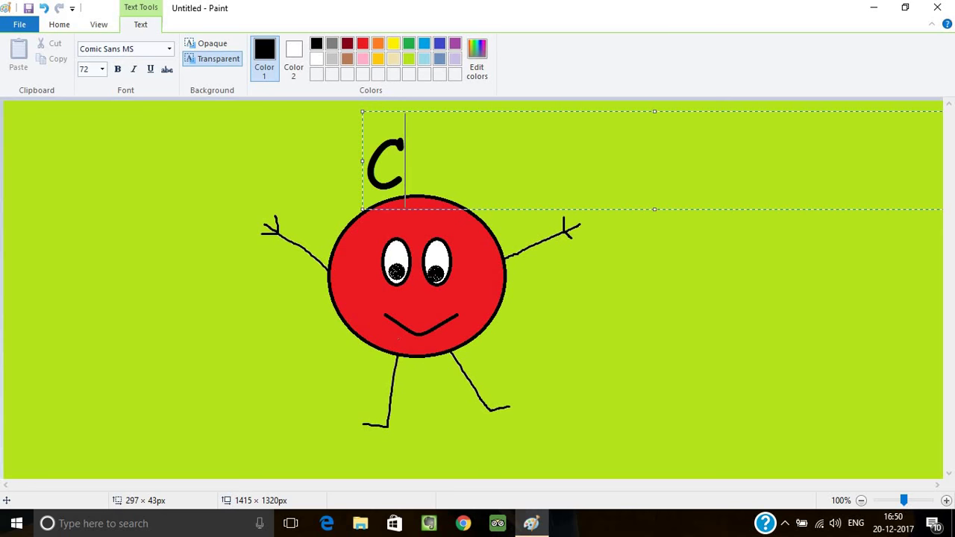
{"action": "type", "text": "IRCL"}
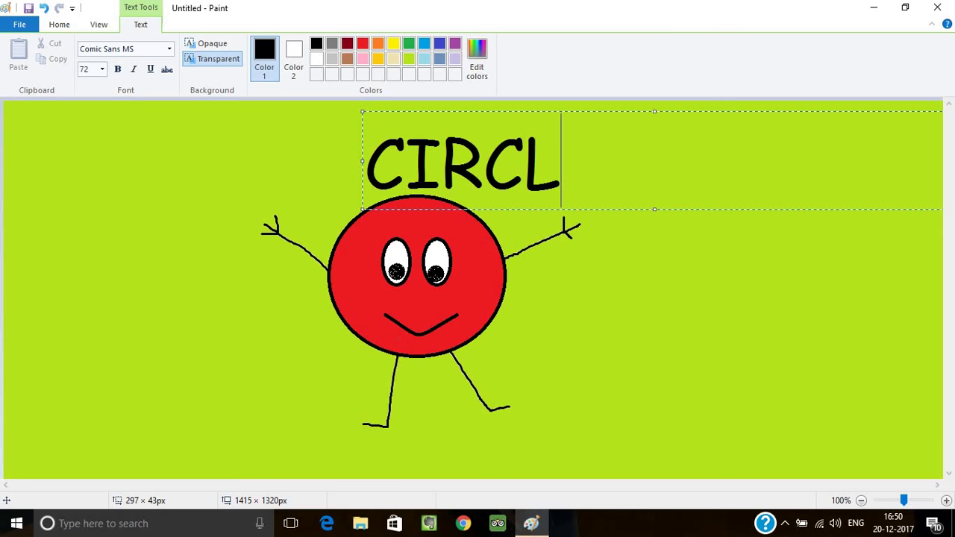
{"action": "type", "text": "E"}
{"action": "left_click", "coordinate": [599, 289]}
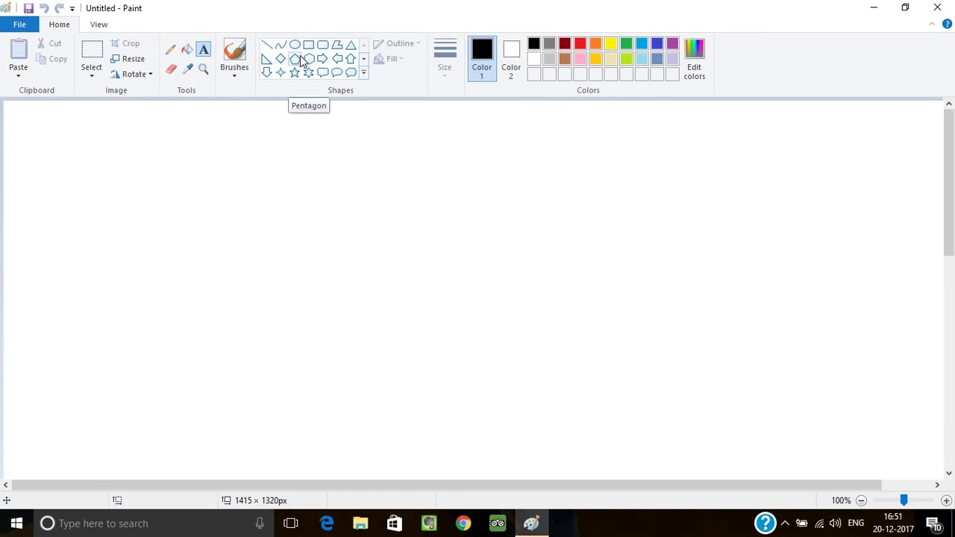
Step: Draw a large, wide right triangle on the canvas
{"action": "left_click", "coordinate": [267, 59]}
{"action": "mouse_move", "coordinate": [368, 158]}
{"action": "left_mouse_down"}
{"action": "mouse_move", "coordinate": [378, 300]}
{"action": "mouse_move", "coordinate": [527, 343]}
{"action": "left_mouse_up"}
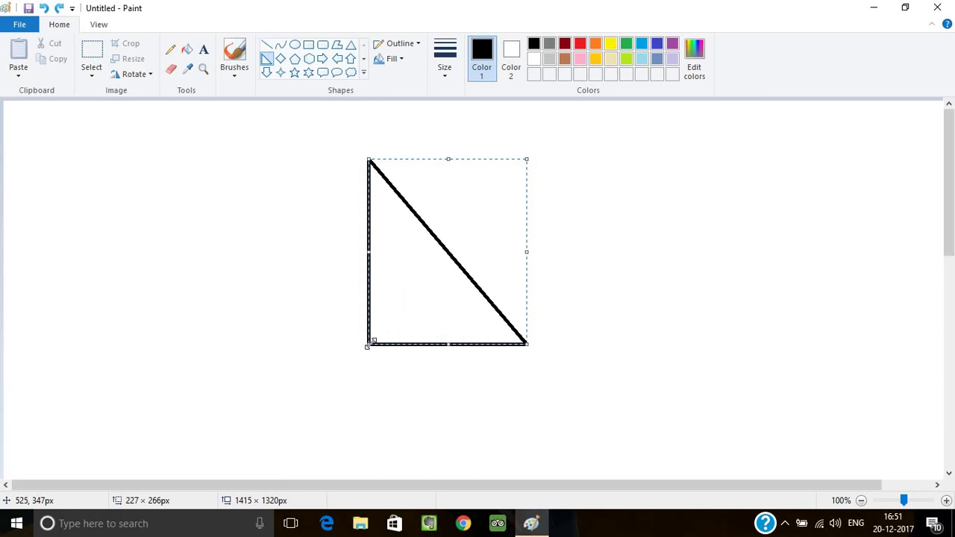
{"action": "left_click_drag", "start_coordinate": [368, 343], "coordinate": [302, 342]}
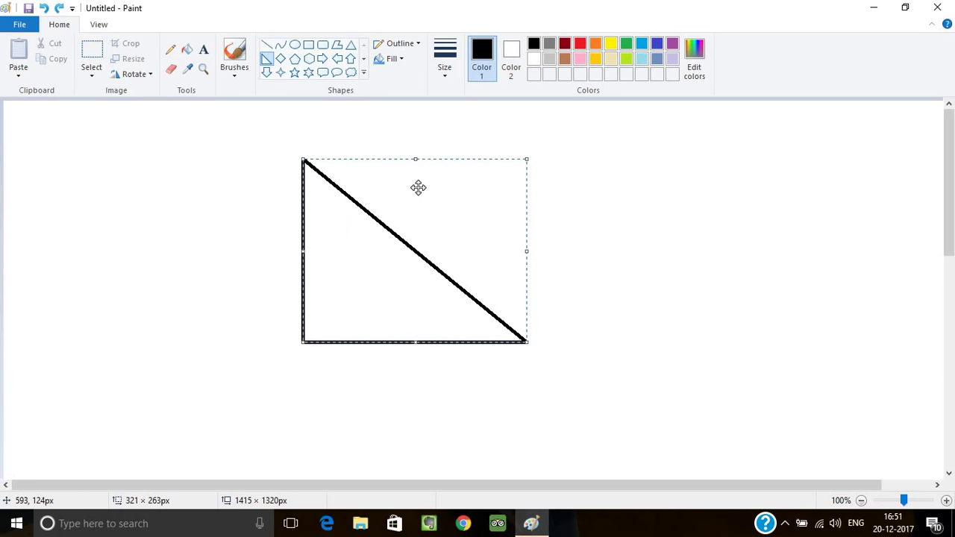
Step: Draw two overlapping oval eyes across the triangle's slanted edge, widening the second
{"action": "left_click", "coordinate": [296, 46]}
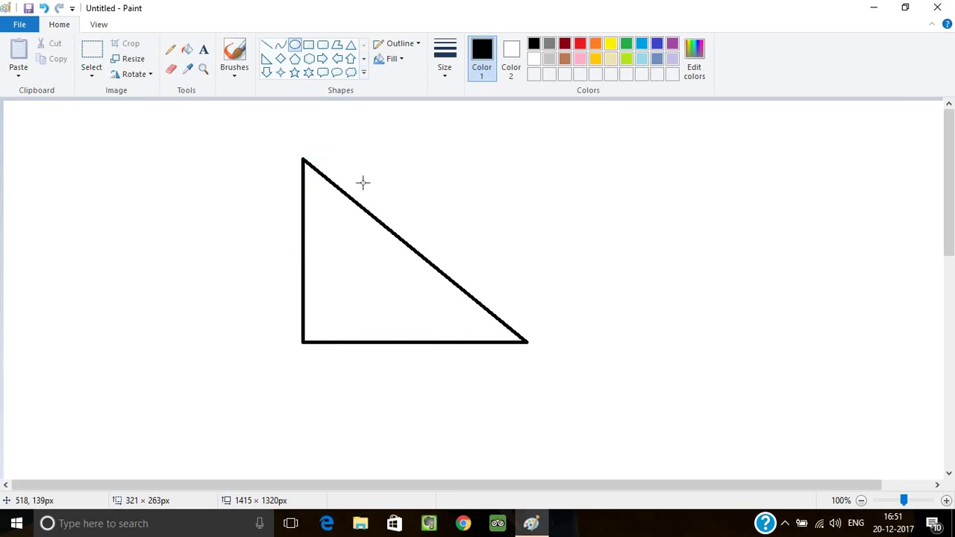
{"action": "mouse_move", "coordinate": [362, 180]}
{"action": "left_mouse_down"}
{"action": "mouse_move", "coordinate": [383, 255]}
{"action": "mouse_move", "coordinate": [393, 257]}
{"action": "left_mouse_up"}
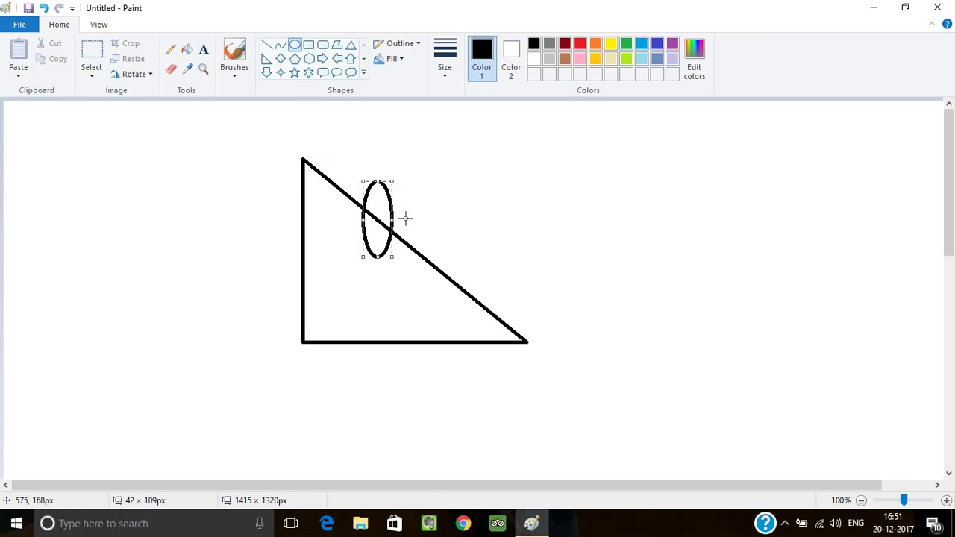
{"action": "mouse_move", "coordinate": [405, 218]}
{"action": "left_mouse_down"}
{"action": "mouse_move", "coordinate": [403, 275]}
{"action": "mouse_move", "coordinate": [442, 280]}
{"action": "left_mouse_up"}
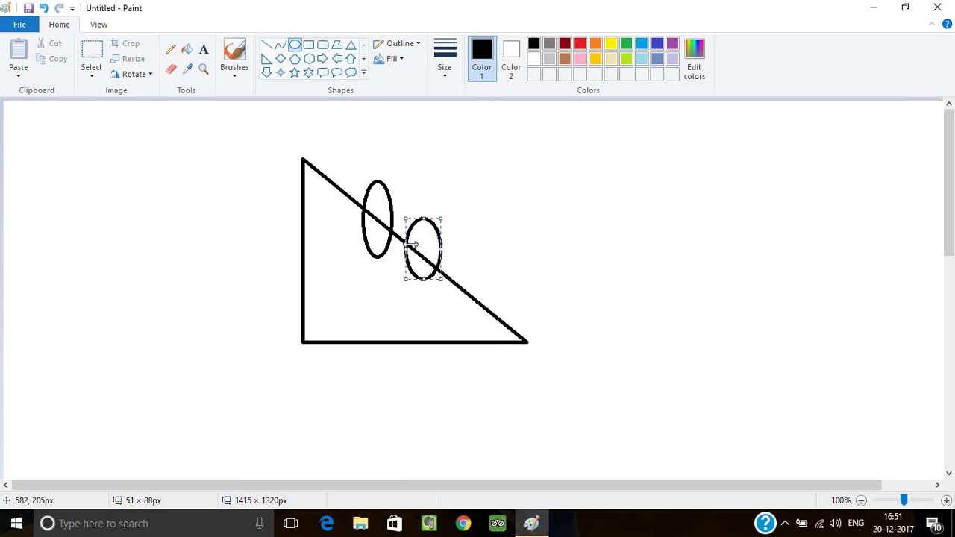
{"action": "mouse_move", "coordinate": [412, 244]}
{"action": "left_mouse_down"}
{"action": "mouse_move", "coordinate": [389, 248]}
{"action": "mouse_move", "coordinate": [427, 249]}
{"action": "left_mouse_up"}
{"action": "left_click", "coordinate": [470, 232]}
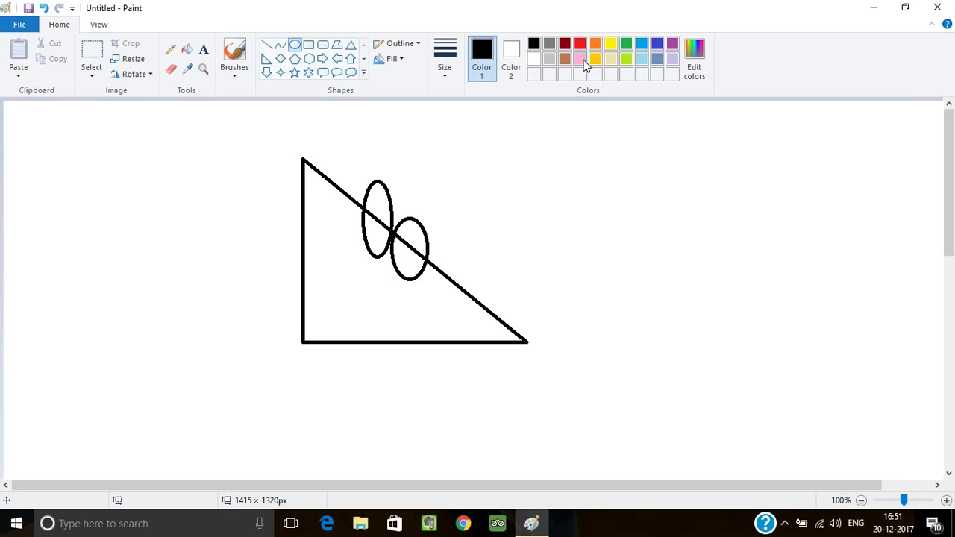
{"action": "left_click", "coordinate": [281, 45]}
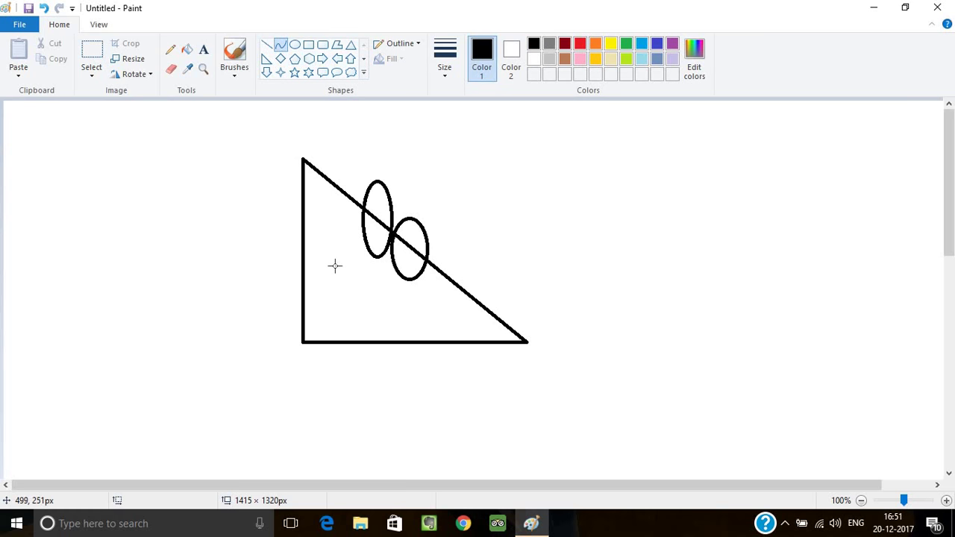
Step: Draw a curved smile on the triangle with the Curve tool
{"action": "left_click_drag", "start_coordinate": [335, 266], "coordinate": [403, 317]}
{"action": "left_click", "coordinate": [339, 314]}
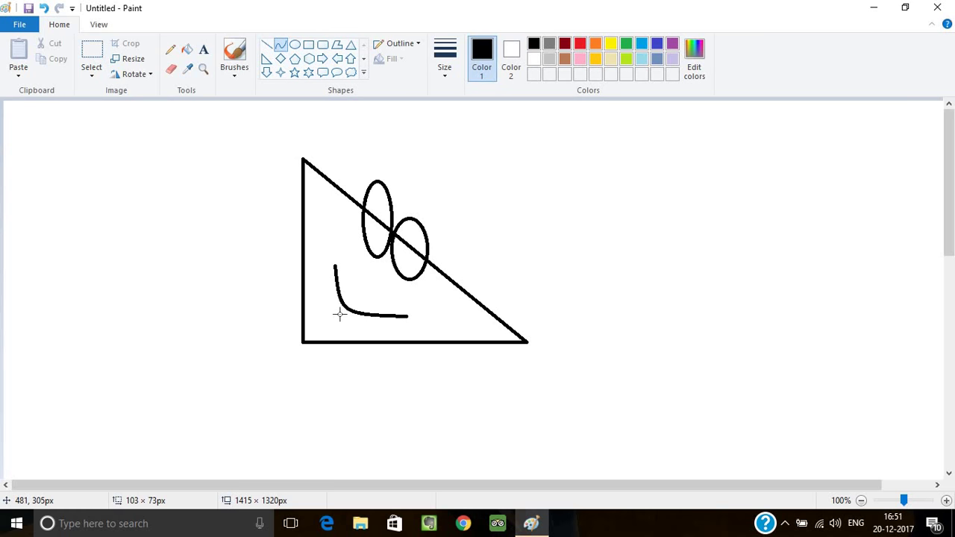
{"action": "left_click", "coordinate": [345, 321]}
{"action": "left_click", "coordinate": [281, 154]}
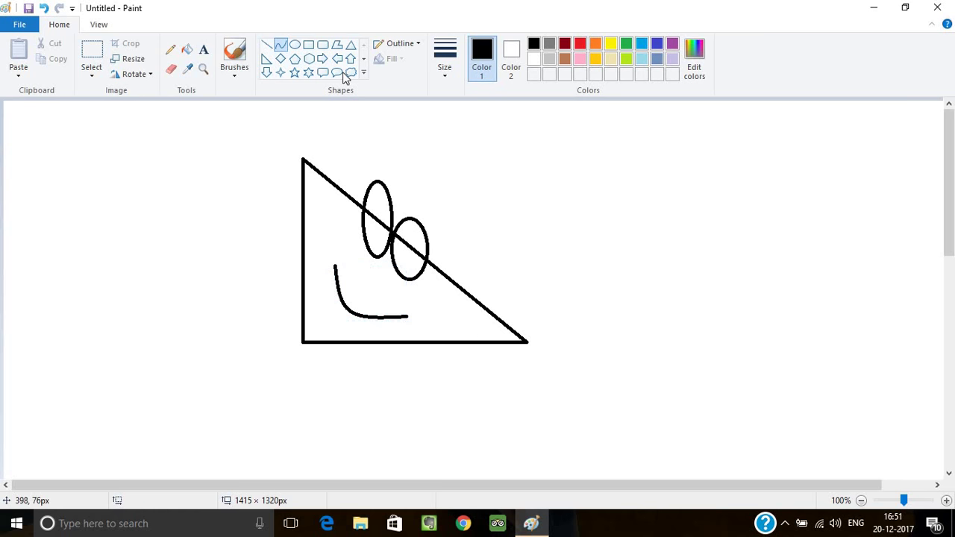
Step: Fill the lower eye halves black, the triangle pink and the background yellow
{"action": "left_click", "coordinate": [187, 50]}
{"action": "left_click", "coordinate": [374, 225]}
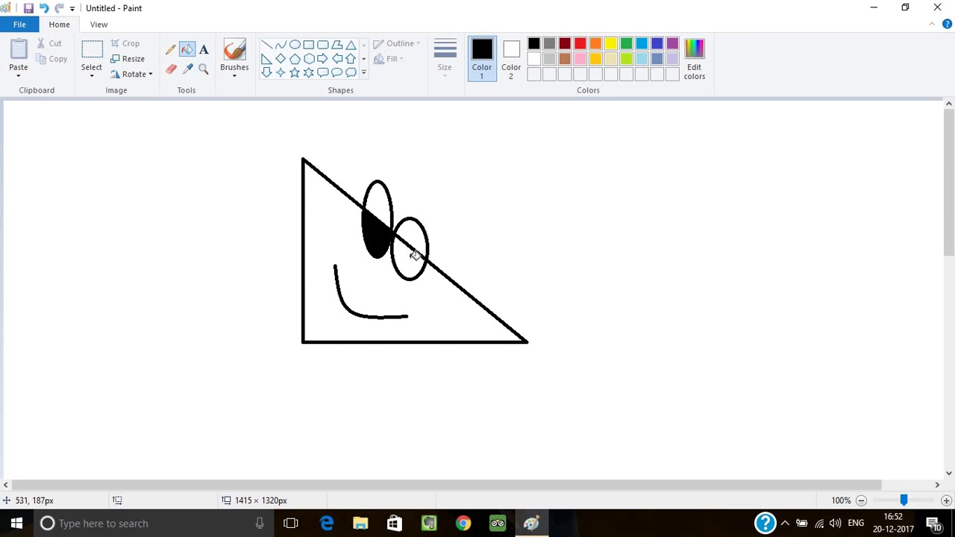
{"action": "left_click", "coordinate": [413, 255]}
{"action": "left_click", "coordinate": [580, 59]}
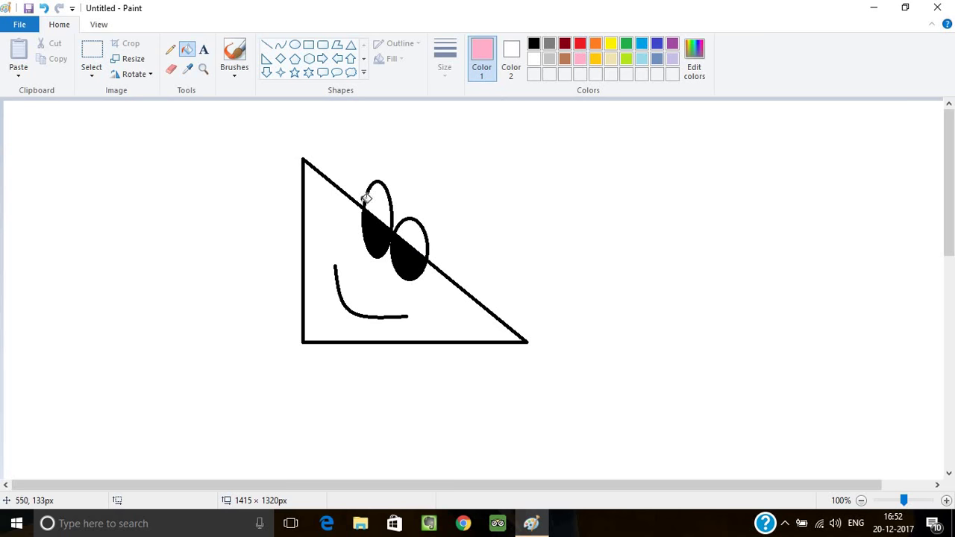
{"action": "left_click", "coordinate": [342, 196]}
{"action": "left_click", "coordinate": [610, 43]}
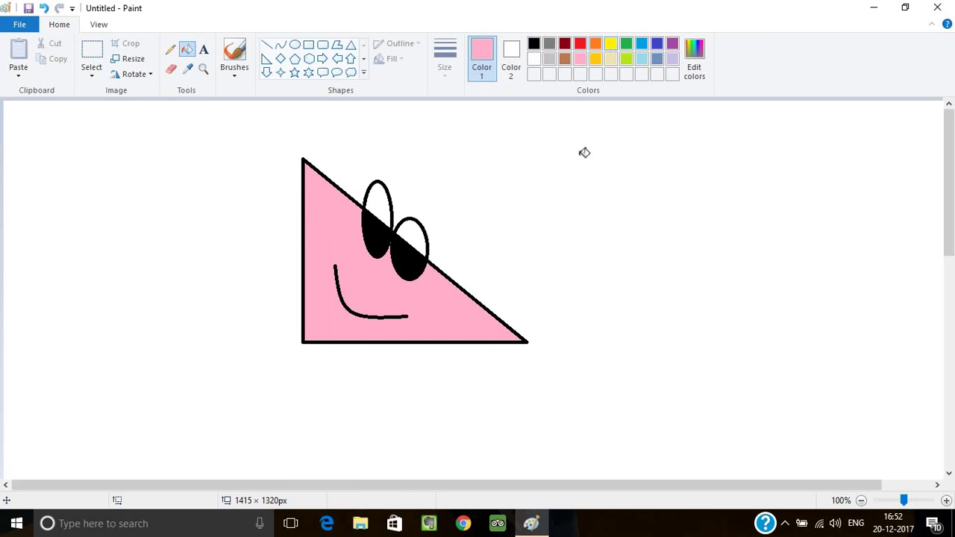
{"action": "left_click", "coordinate": [575, 187]}
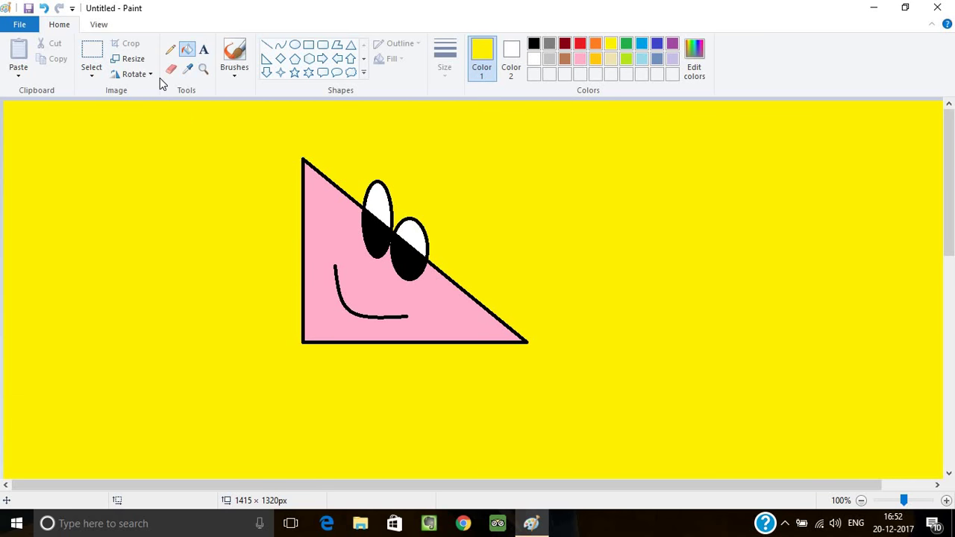
Step: Label the triangle TRIANGLE in black text, then draw a wide rectangle on a blank canvas
{"action": "left_click", "coordinate": [204, 50]}
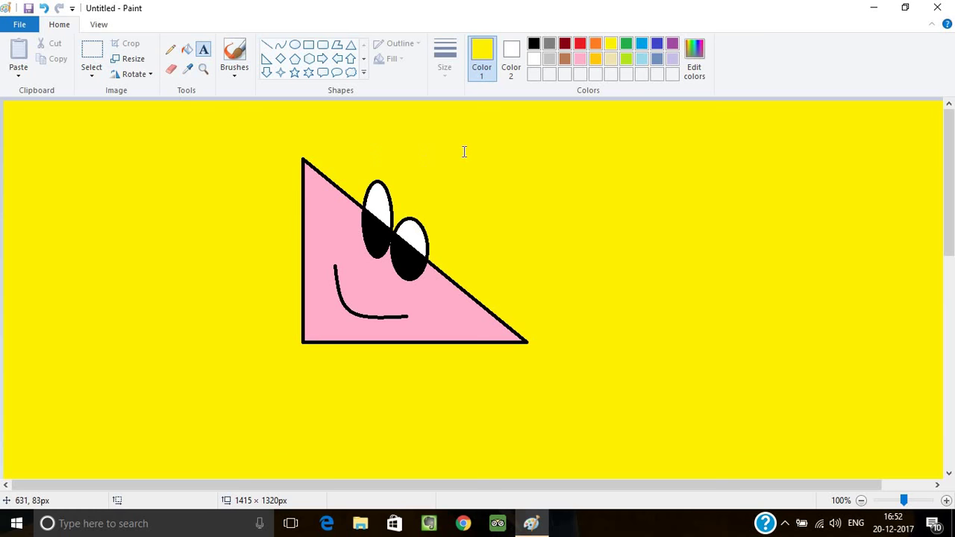
{"action": "left_click", "coordinate": [534, 43]}
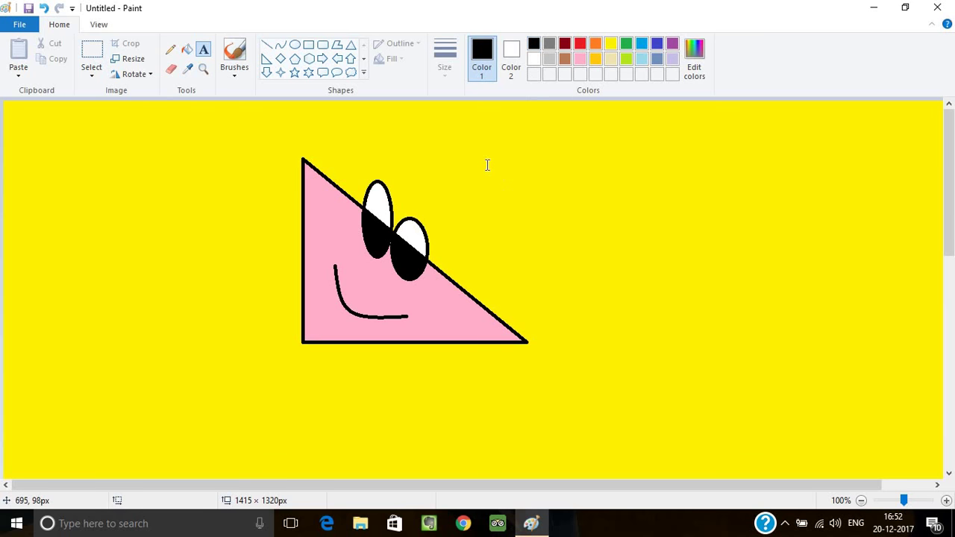
{"action": "left_click_drag", "start_coordinate": [485, 157], "coordinate": [676, 245]}
{"action": "type", "text": "T"}
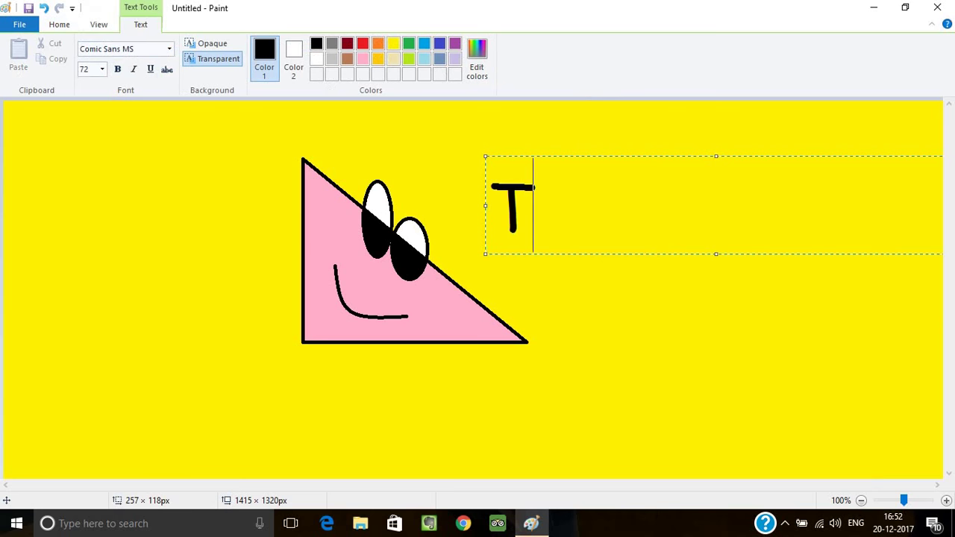
{"action": "type", "text": "RIANGLE"}
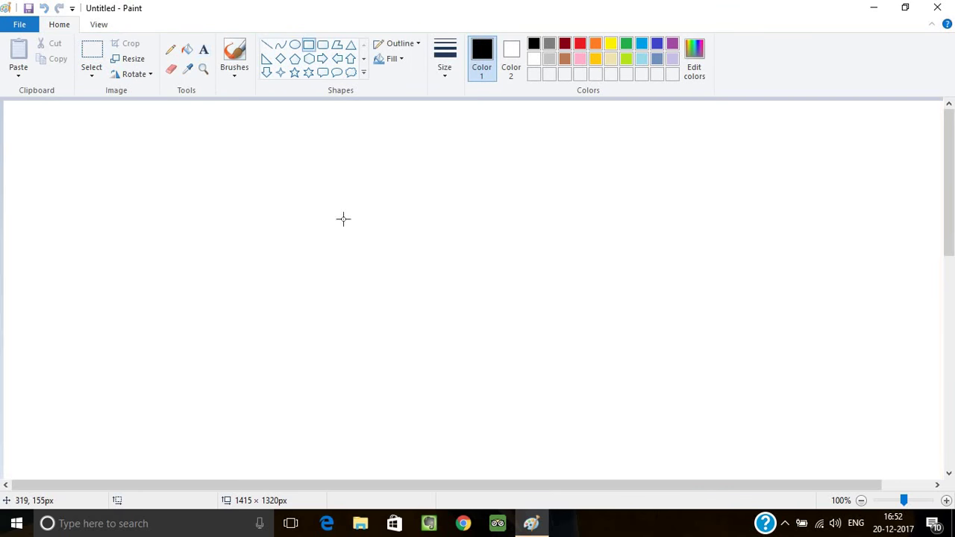
{"action": "mouse_move", "coordinate": [226, 209]}
{"action": "left_mouse_down"}
{"action": "mouse_move", "coordinate": [393, 300]}
{"action": "mouse_move", "coordinate": [394, 320]}
{"action": "left_mouse_up"}
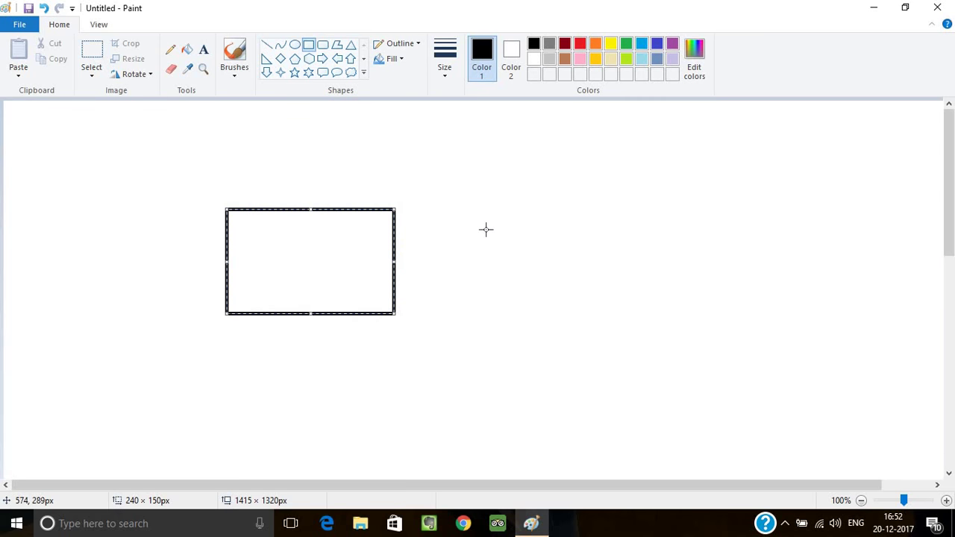
Step: Draw a tall rectangle to the right of the wide one
{"action": "left_click", "coordinate": [620, 198]}
{"action": "left_click_drag", "start_coordinate": [623, 198], "coordinate": [735, 384]}
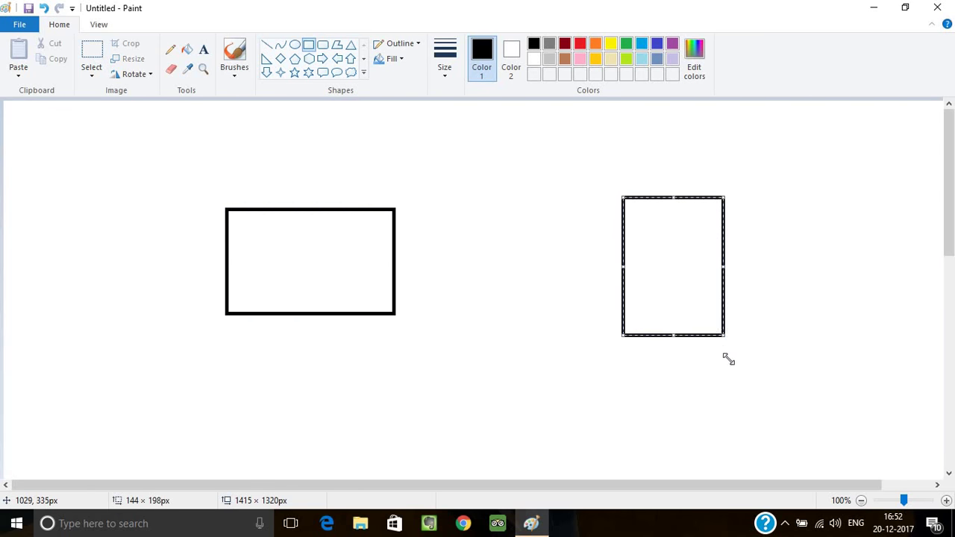
{"action": "left_click", "coordinate": [767, 326]}
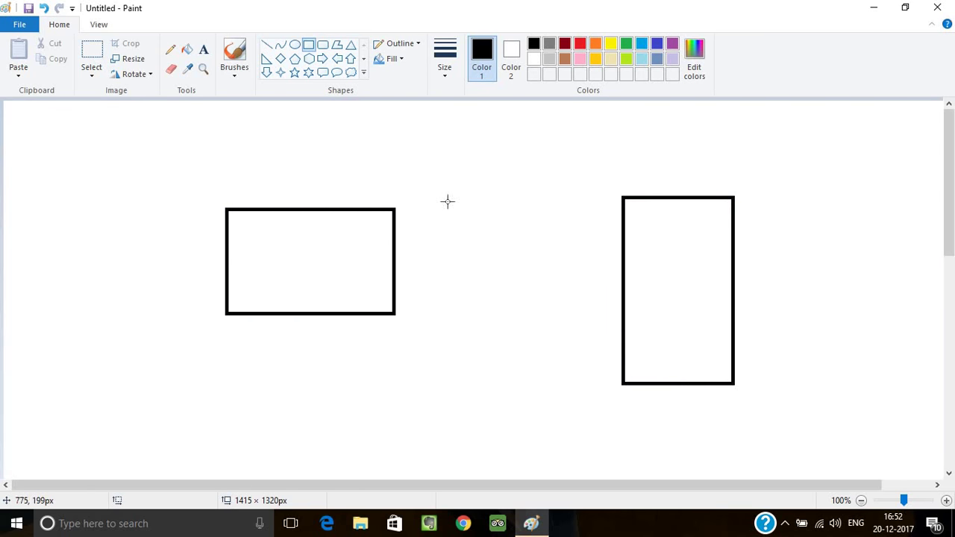
Step: Add two overlapping oval eyes and a flat mouth line inside the wide rectangle
{"action": "left_click", "coordinate": [295, 46]}
{"action": "left_click_drag", "start_coordinate": [284, 230], "coordinate": [302, 282]}
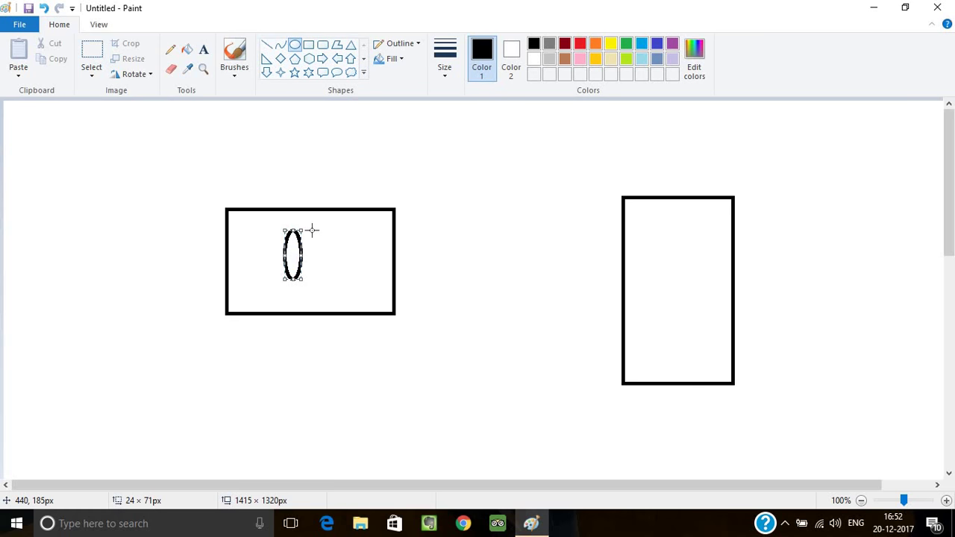
{"action": "left_click_drag", "start_coordinate": [313, 229], "coordinate": [298, 282]}
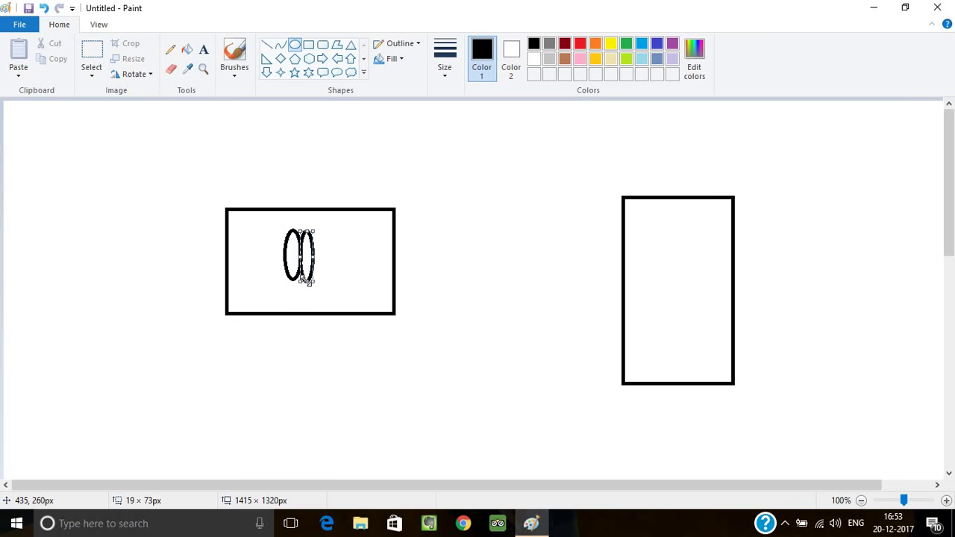
{"action": "left_click_drag", "start_coordinate": [310, 282], "coordinate": [322, 282]}
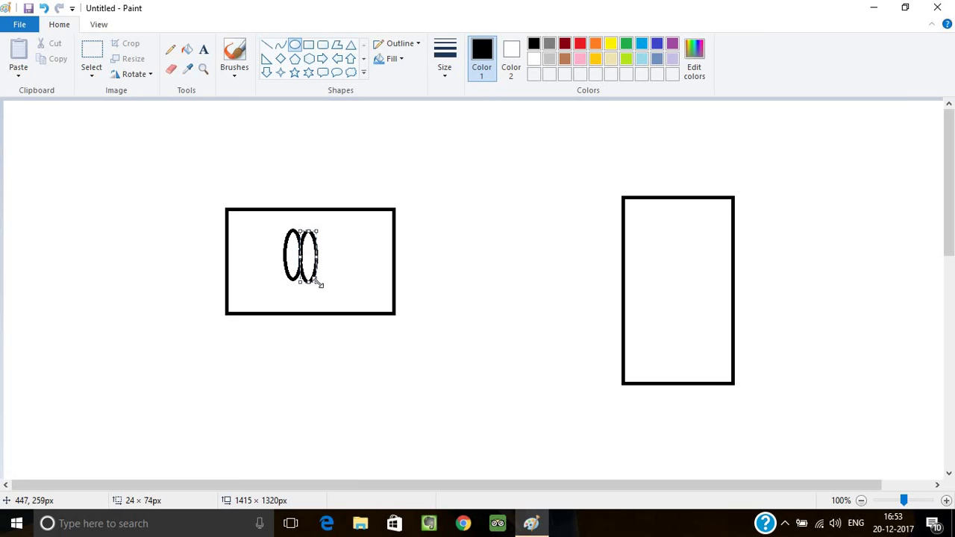
{"action": "left_click", "coordinate": [280, 44]}
{"action": "mouse_move", "coordinate": [271, 293]}
{"action": "left_mouse_down"}
{"action": "mouse_move", "coordinate": [349, 293]}
{"action": "mouse_move", "coordinate": [309, 297]}
{"action": "left_mouse_up"}
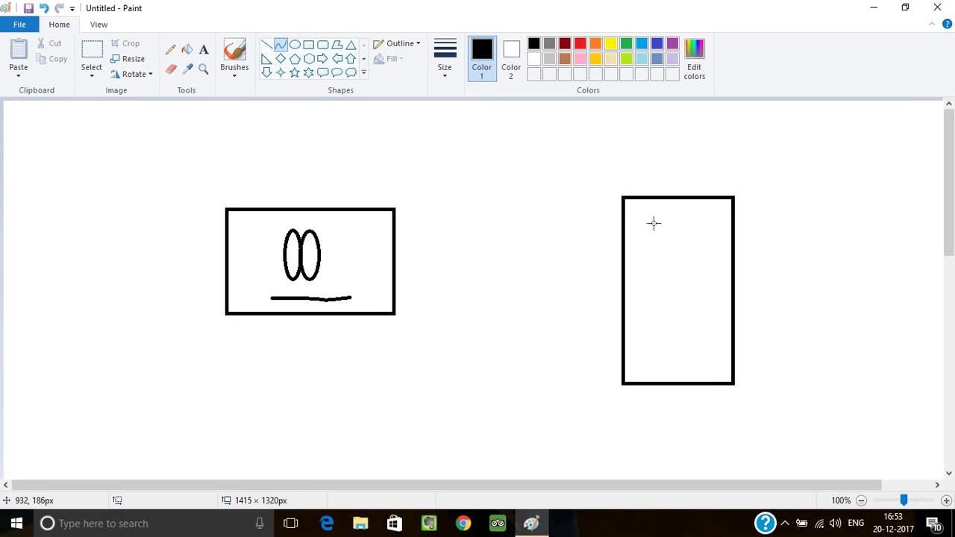
Step: Draw two star-shaped eyes inside the tall rectangle
{"action": "left_click", "coordinate": [295, 71]}
{"action": "left_click_drag", "start_coordinate": [652, 225], "coordinate": [677, 277]}
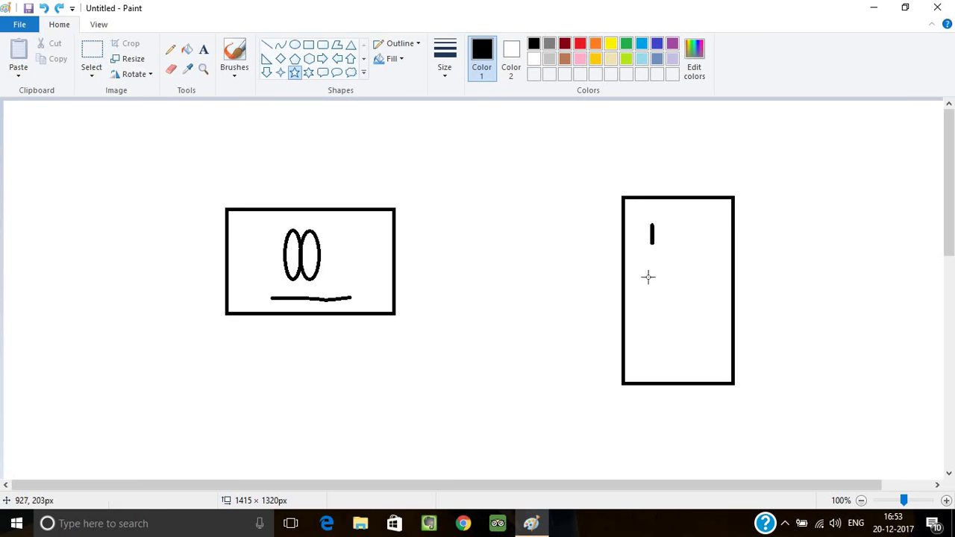
{"action": "left_click_drag", "start_coordinate": [690, 228], "coordinate": [718, 276]}
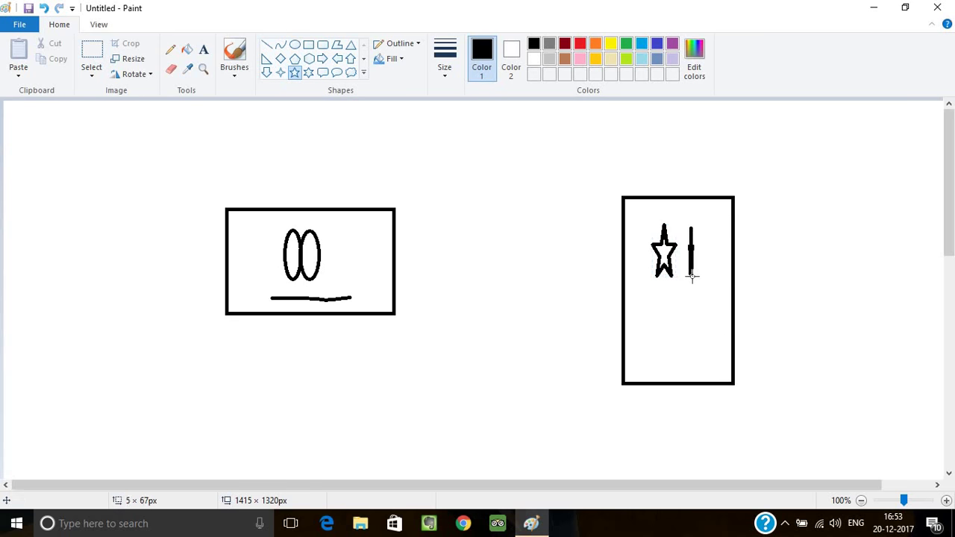
Step: Draw a V-shaped smile and a C-shaped nose below the star eyes
{"action": "left_click", "coordinate": [280, 45]}
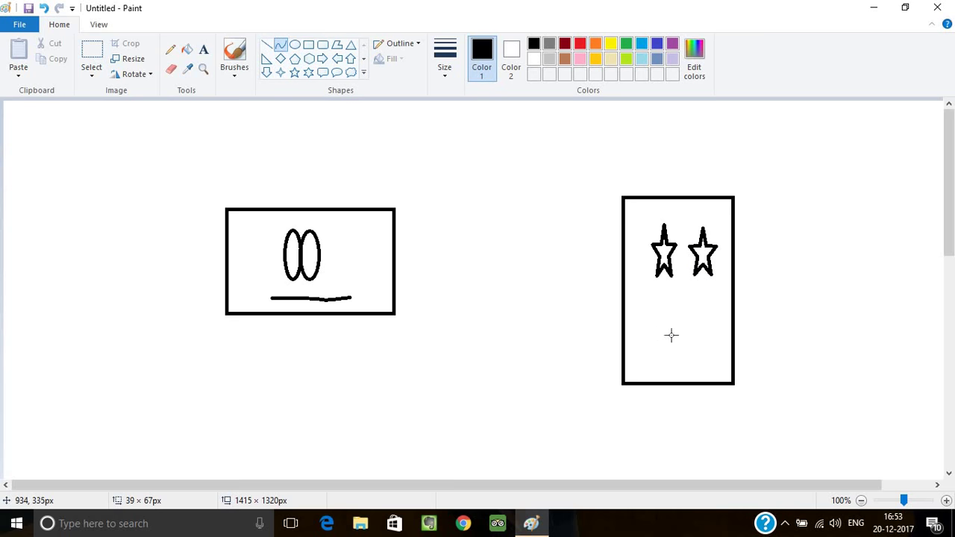
{"action": "mouse_move", "coordinate": [655, 335]}
{"action": "left_mouse_down"}
{"action": "mouse_move", "coordinate": [705, 334]}
{"action": "mouse_move", "coordinate": [668, 360]}
{"action": "left_mouse_up"}
{"action": "left_click", "coordinate": [668, 360]}
{"action": "mouse_move", "coordinate": [691, 288]}
{"action": "left_mouse_down"}
{"action": "mouse_move", "coordinate": [691, 313]}
{"action": "mouse_move", "coordinate": [672, 320]}
{"action": "left_mouse_up"}
{"action": "left_click", "coordinate": [647, 311]}
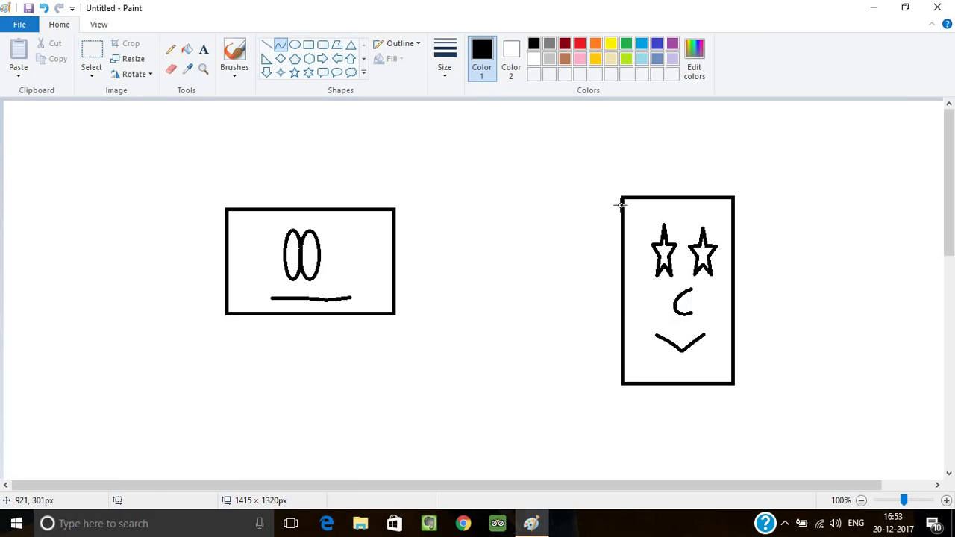
{"action": "left_click", "coordinate": [237, 52]}
{"action": "left_click", "coordinate": [239, 77]}
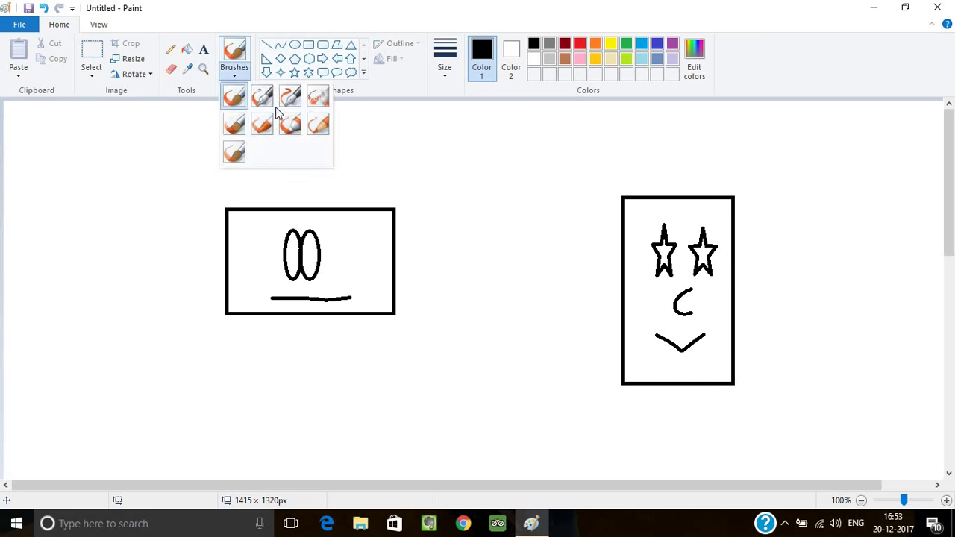
Step: Spray dark speckled pupils inside the wide rectangle's oval eyes with the Airbrush
{"action": "left_click", "coordinate": [317, 96]}
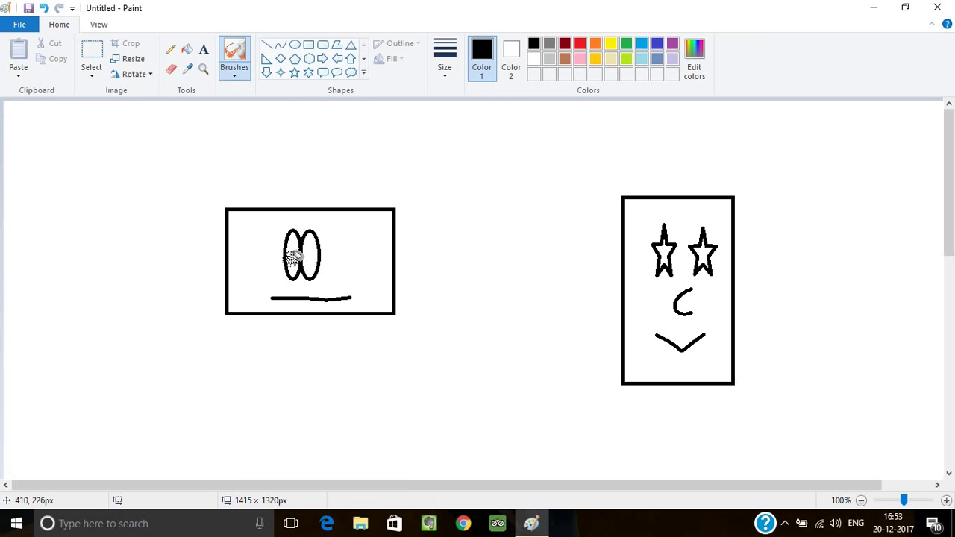
{"action": "left_click_drag", "start_coordinate": [296, 257], "coordinate": [306, 258]}
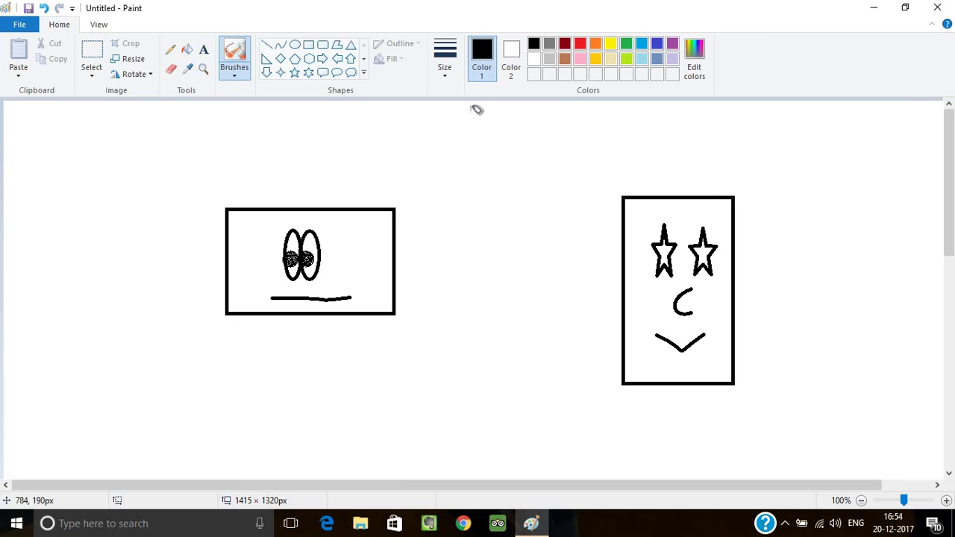
{"action": "left_click", "coordinate": [193, 48]}
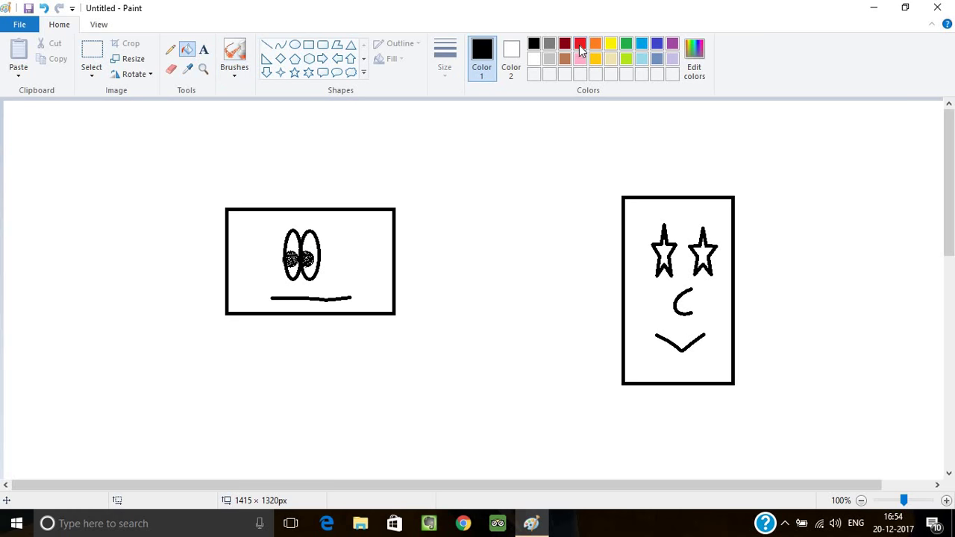
Step: Fill the left rectangle red, undoing the accidental black fill first
{"action": "left_click", "coordinate": [373, 245]}
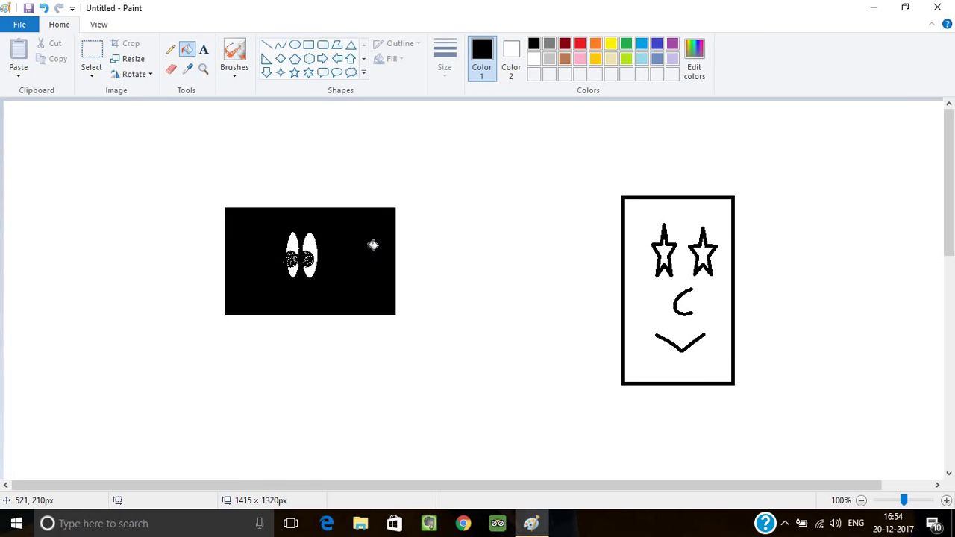
{"action": "key", "text": "ctrl+z"}
{"action": "left_click", "coordinate": [579, 42]}
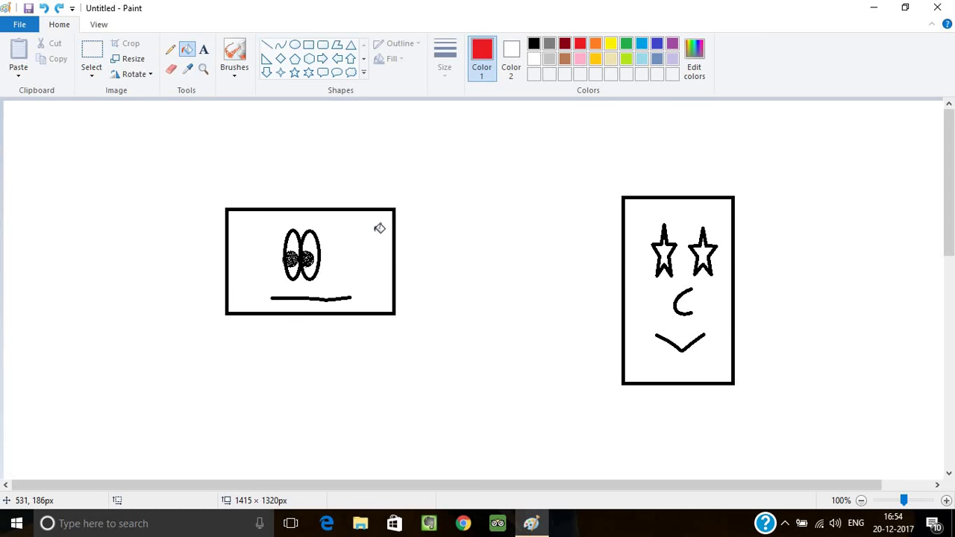
{"action": "left_click", "coordinate": [379, 228]}
Step: Fill the right rectangle light blue, the background yellow and the star eyes orange
{"action": "left_click", "coordinate": [581, 58]}
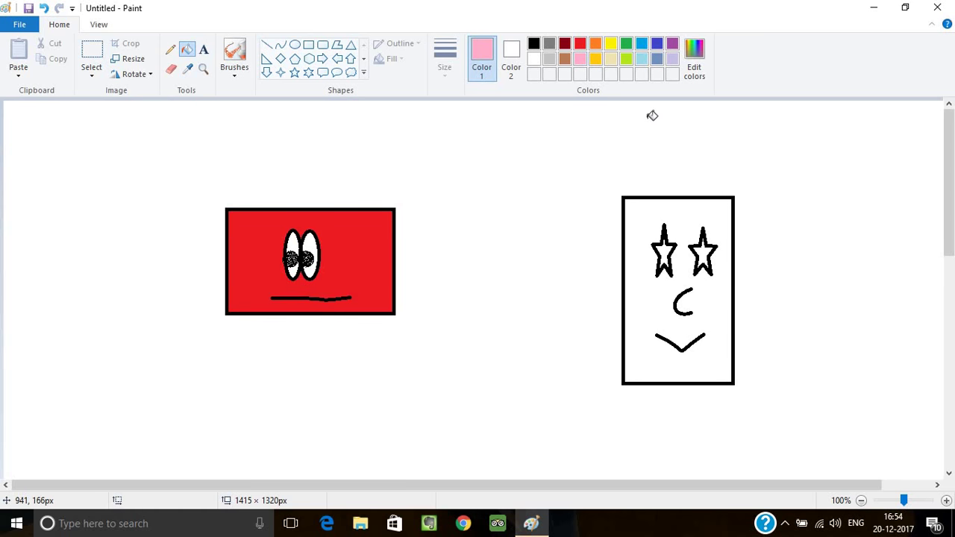
{"action": "left_click", "coordinate": [641, 59]}
{"action": "left_click", "coordinate": [686, 238]}
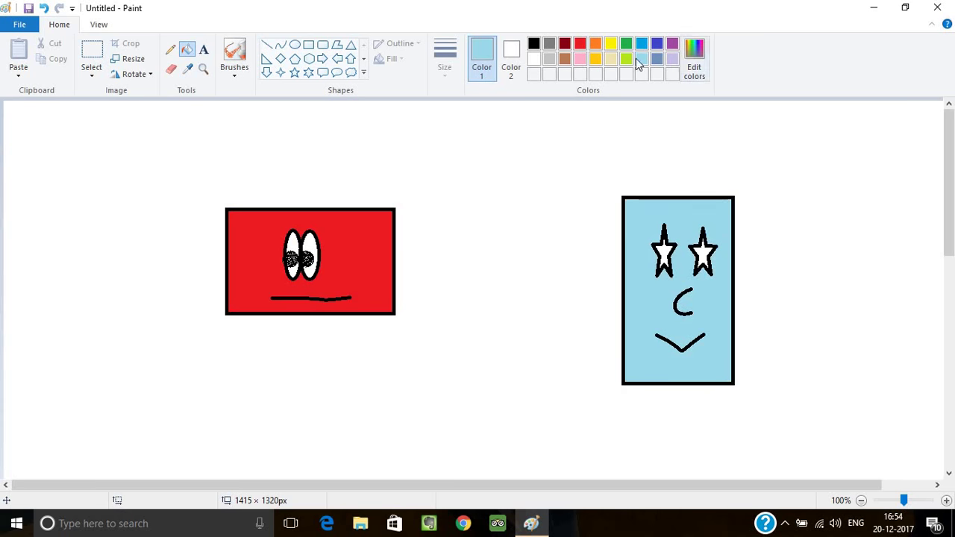
{"action": "left_click", "coordinate": [551, 153]}
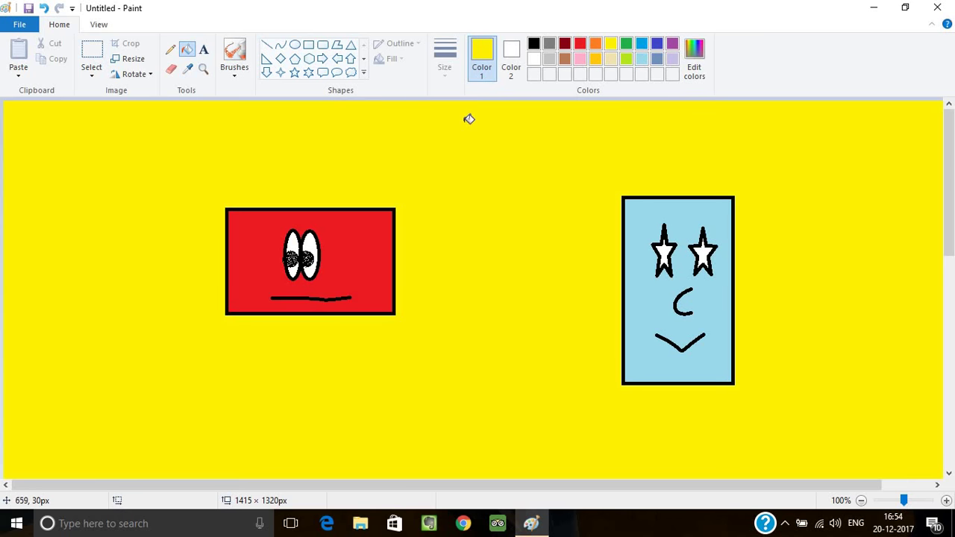
{"action": "left_click", "coordinate": [595, 44]}
{"action": "left_click", "coordinate": [664, 257]}
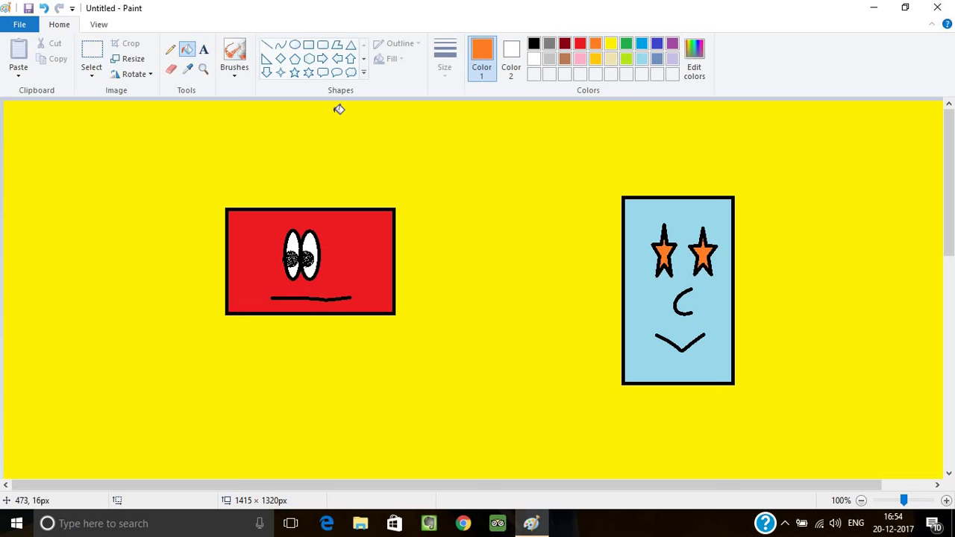
Step: Add the label 'SQUARE' above the left rectangle
{"action": "left_click", "coordinate": [203, 50]}
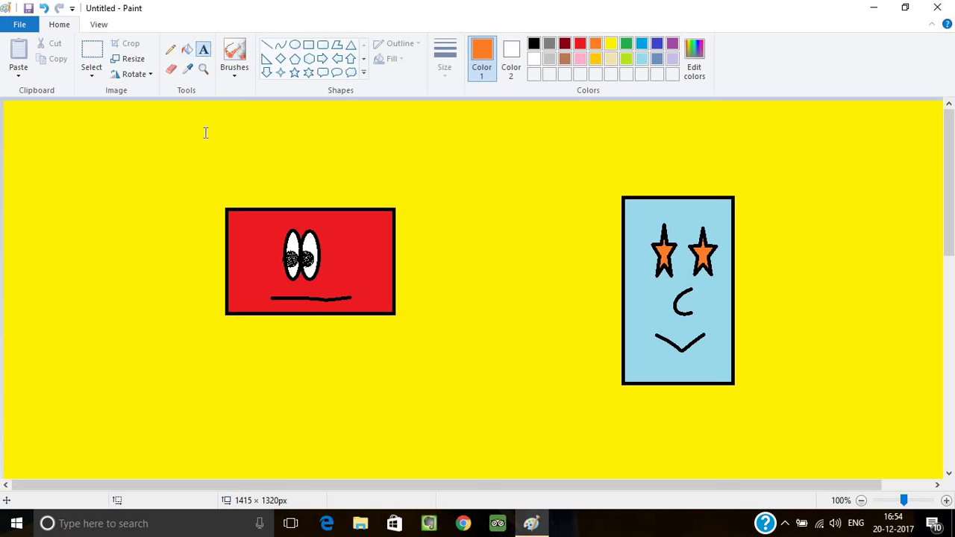
{"action": "left_click", "coordinate": [205, 135]}
{"action": "type", "text": "S"}
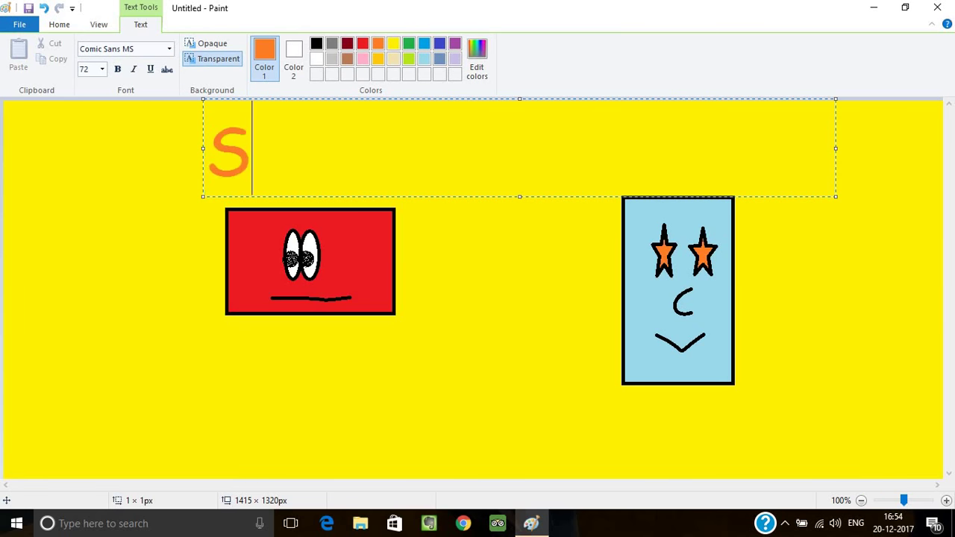
{"action": "type", "text": "QUARE"}
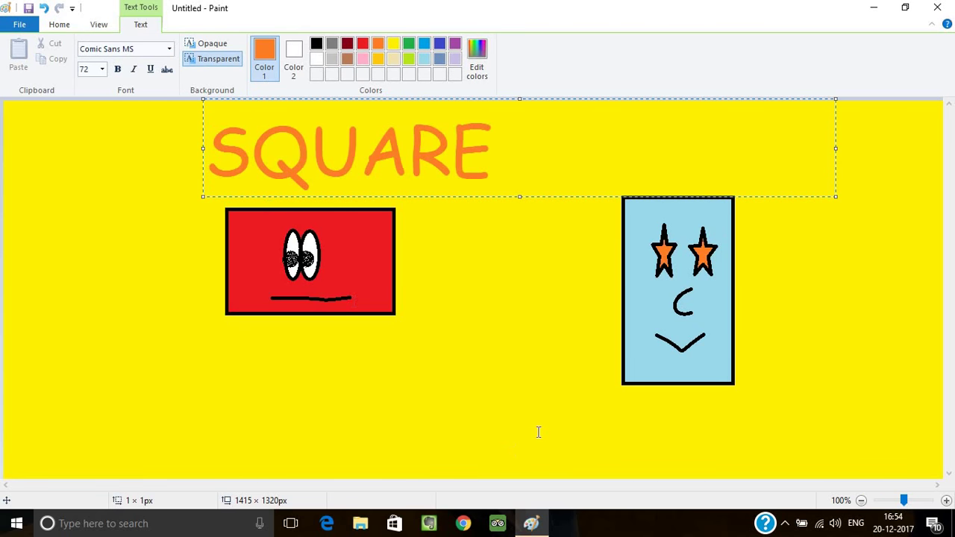
{"action": "left_click", "coordinate": [537, 433]}
Step: Add a red 'RECTANGLE' label below the right rectangle, correcting the typo
{"action": "left_click", "coordinate": [539, 433]}
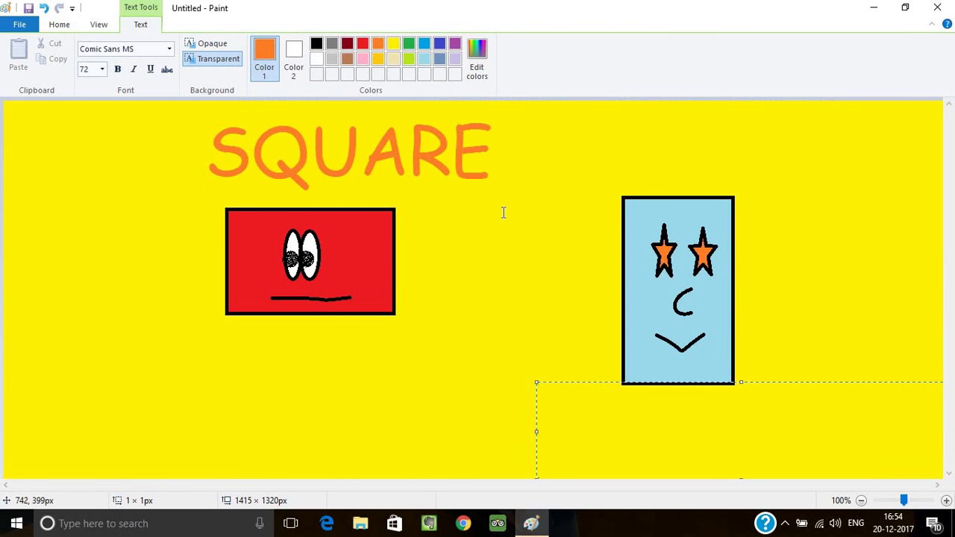
{"action": "left_click", "coordinate": [362, 42]}
{"action": "type", "text": "RE"}
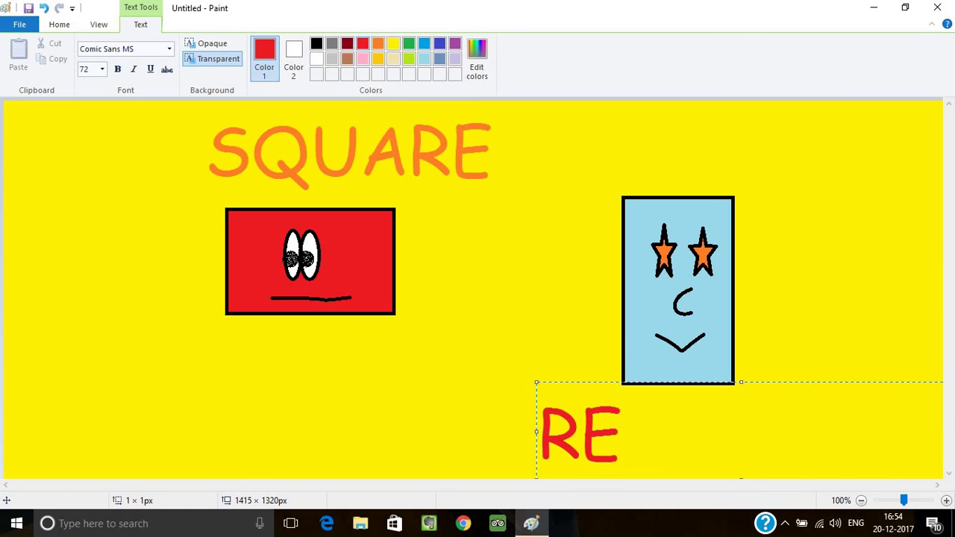
{"action": "type", "text": "CTANGLR"}
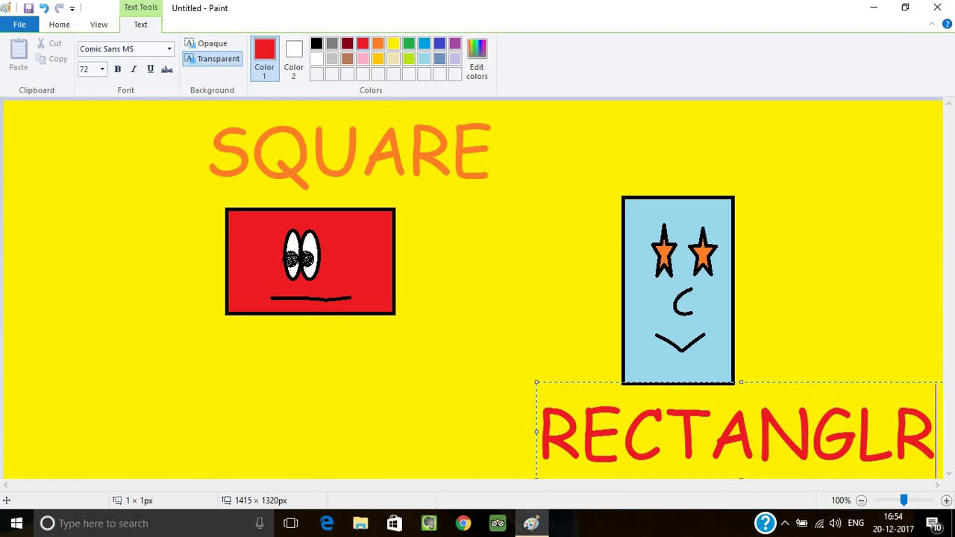
{"action": "key", "text": "BackSpace"}
{"action": "type", "text": "E"}
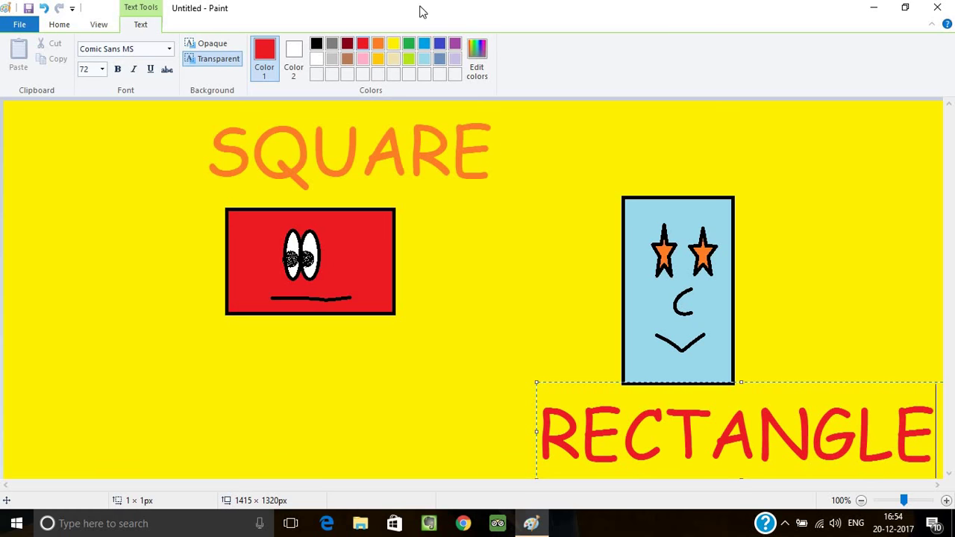